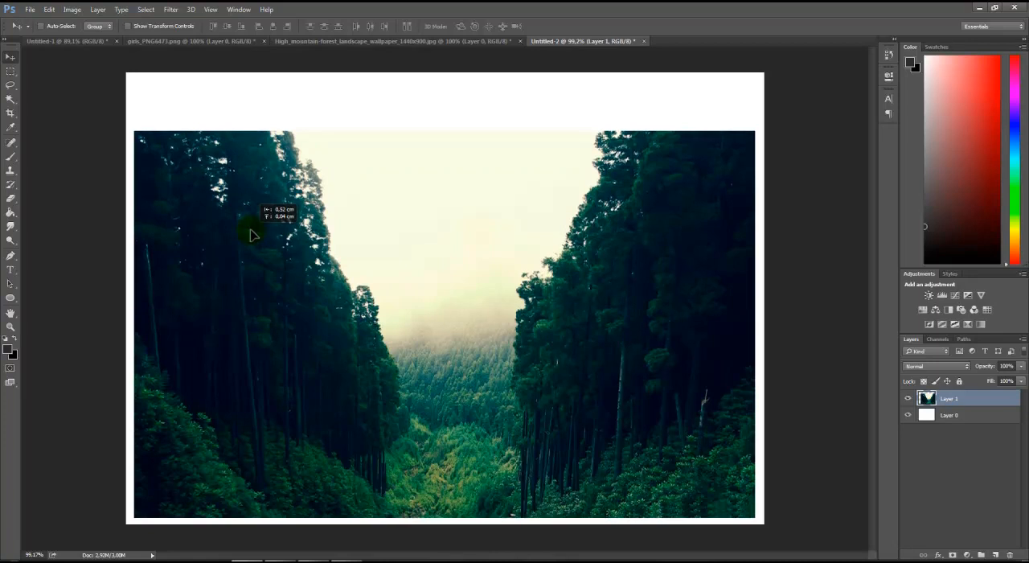
Scale the forest photo layer down to about 85% and position it near the bottom centre of the canvas
key("ctrl+t")
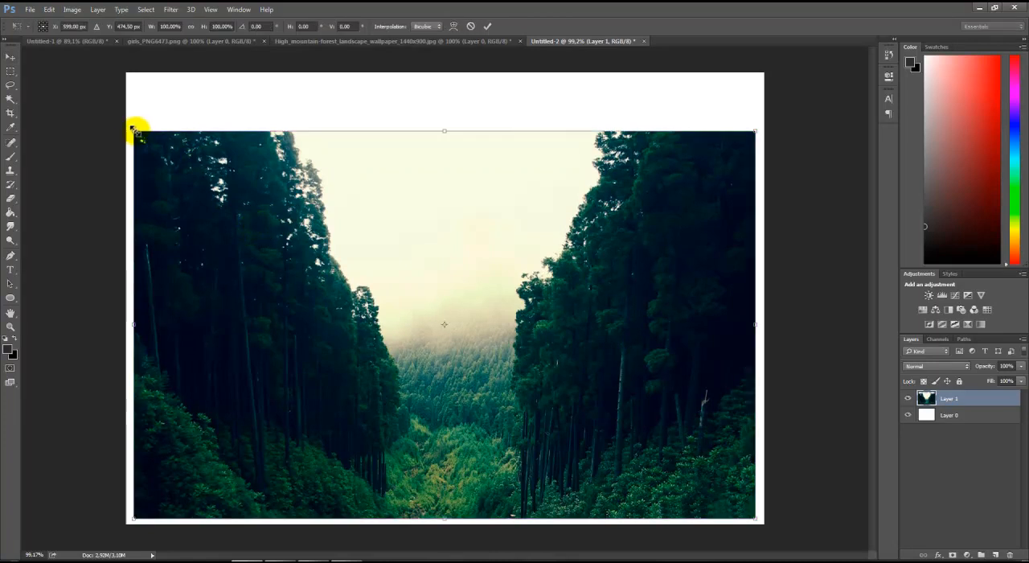
left_click_drag(135, 129, 223, 187)
key("ctrl+j")
left_click_drag(381, 307, 331, 299)
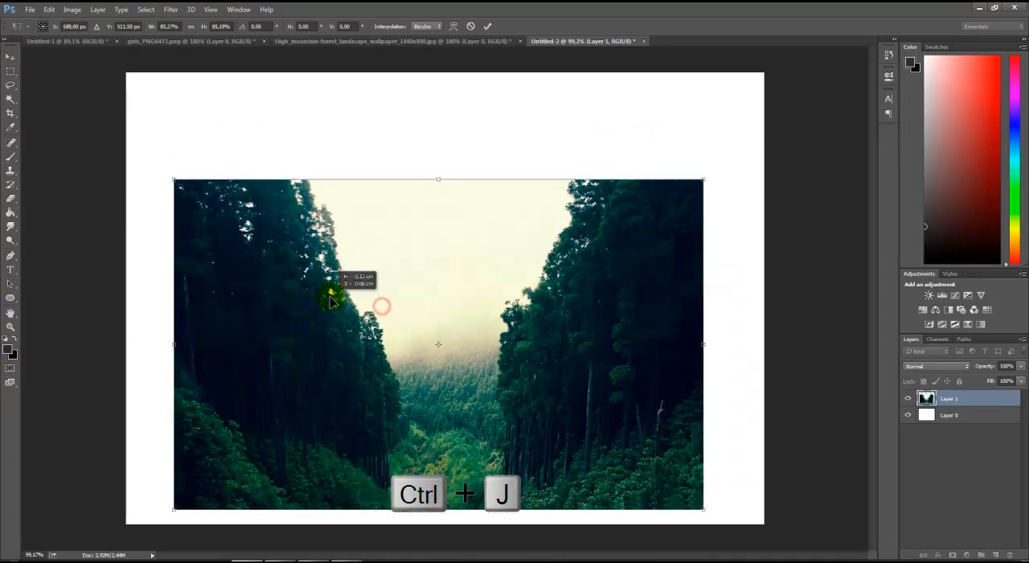
key("Return")
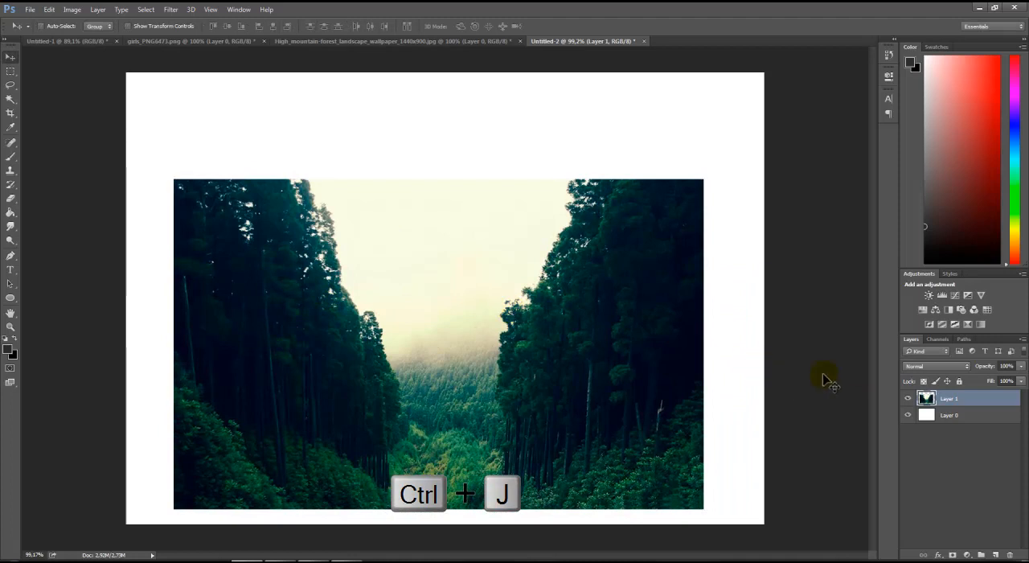
Duplicate the forest layer and flip the copy vertically
key("ctrl+j")
right_click(472, 297)
left_click(415, 316)
key("ctrl+t")
right_click(424, 318)
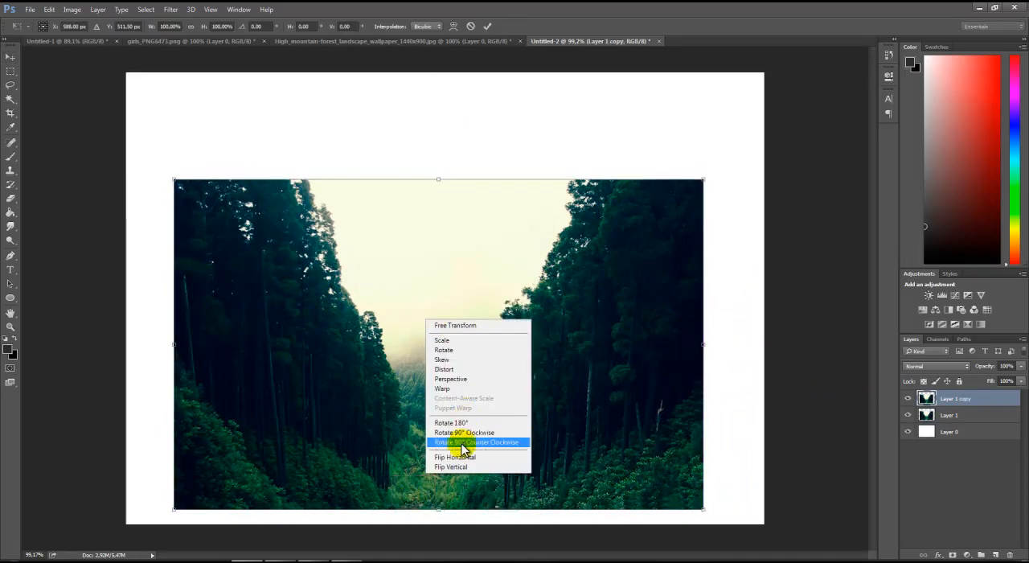
left_click(468, 467)
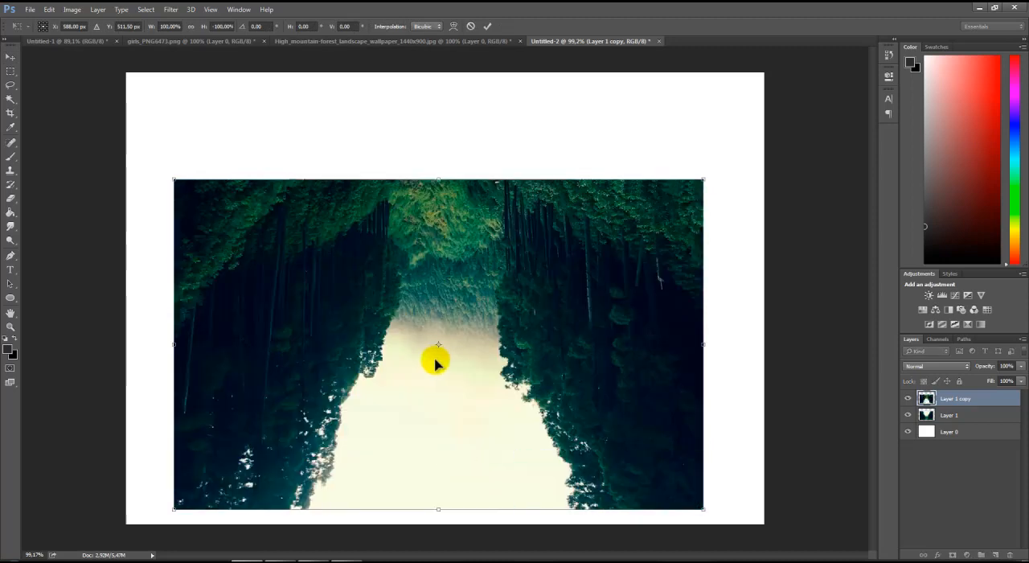
left_click(489, 26)
Move the flipped copy directly above the original so the two skies meet along a mirrored seam
key("ctrl+minus")
key("ctrl+minus")
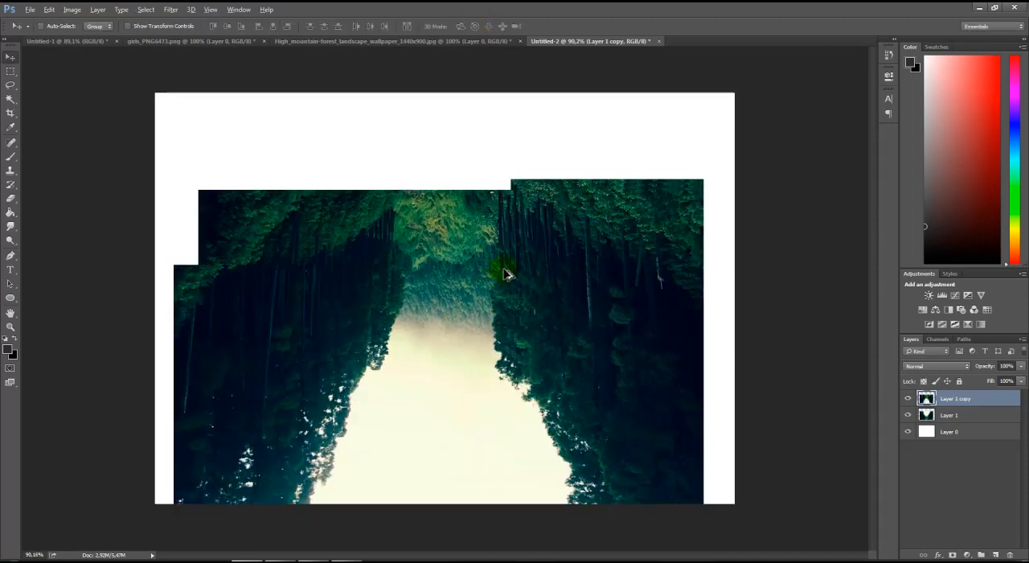
left_click_drag(483, 345, 468, 174)
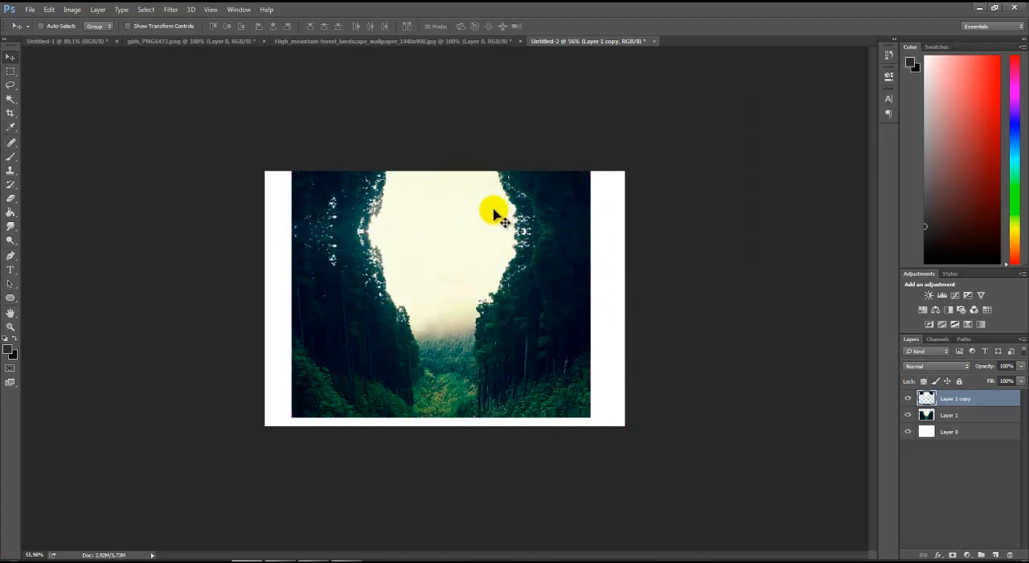
Select both forest layers, scale them together to about 77.5%, and centre them with their lower edge on the canvas bottom
key("ctrl+t")
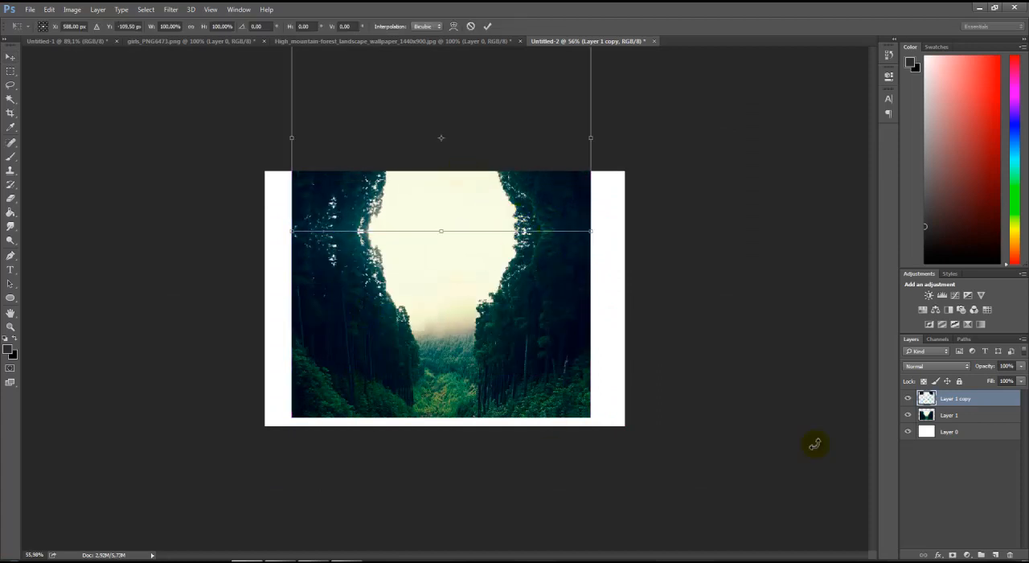
left_click(951, 402)
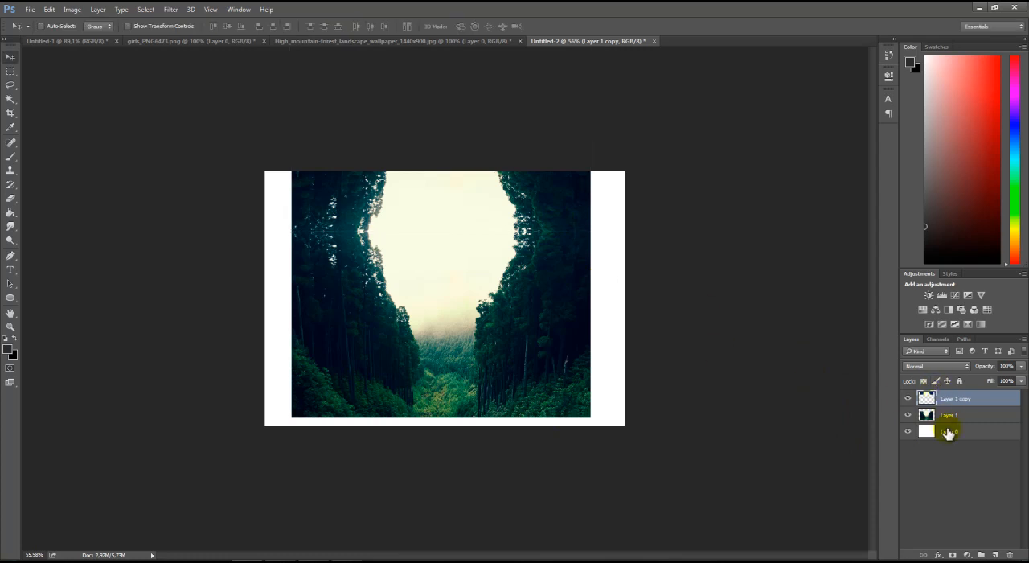
left_click(945, 414, "shift")
key("ctrl+t")
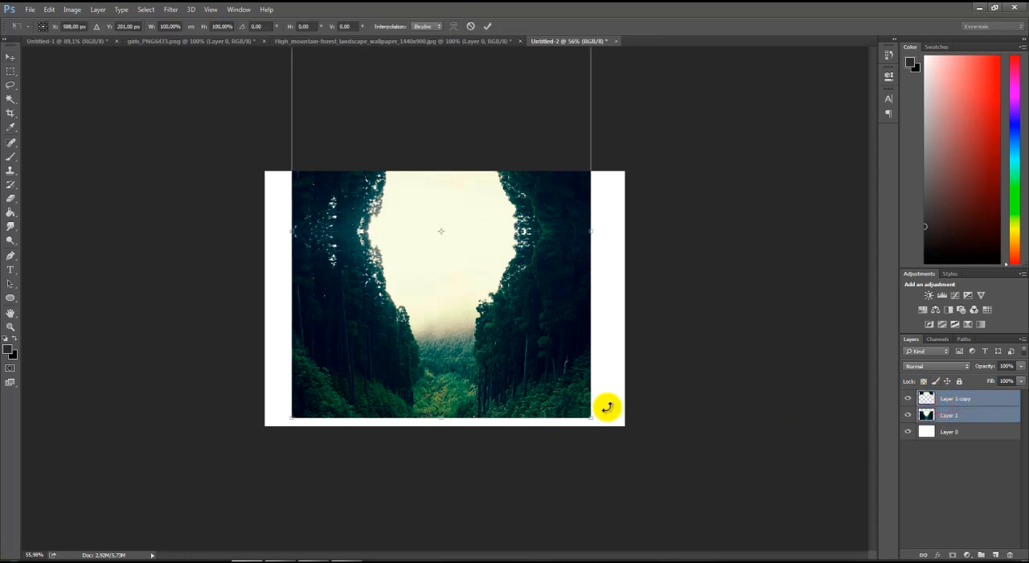
left_click_drag(589, 416, 524, 333)
left_click_drag(463, 300, 500, 393)
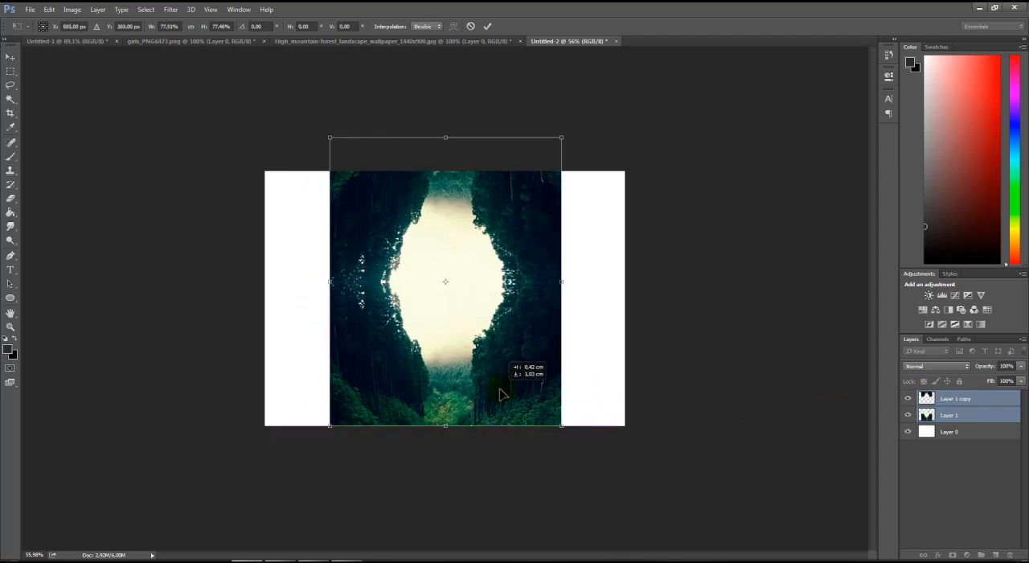
Rotate both forest layers together to about -90.1° so the mirrored opening lies horizontally
left_click_drag(608, 88, 345, 199)
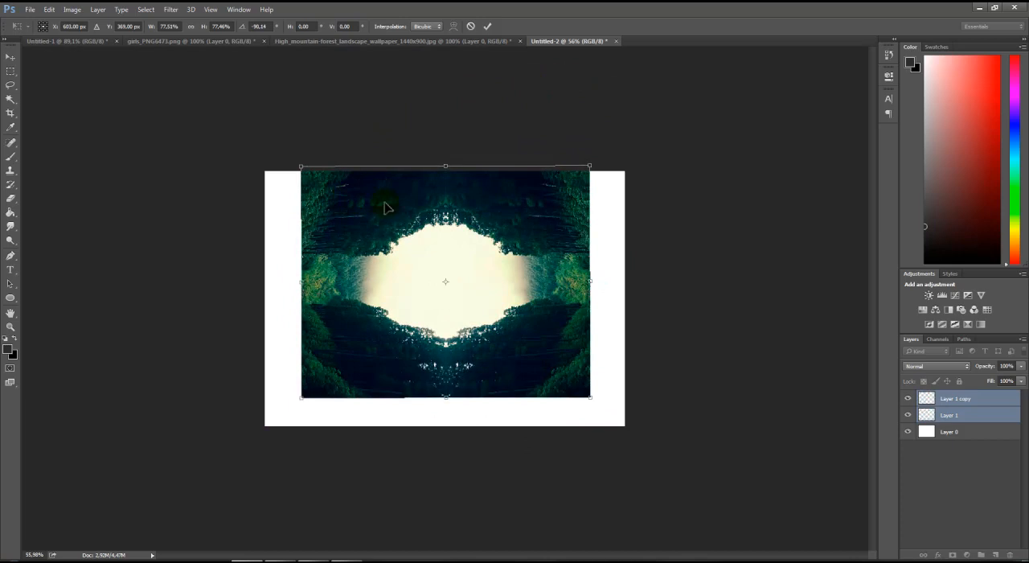
key("ctrl+plus")
key("alt+space")
left_click(499, 219)
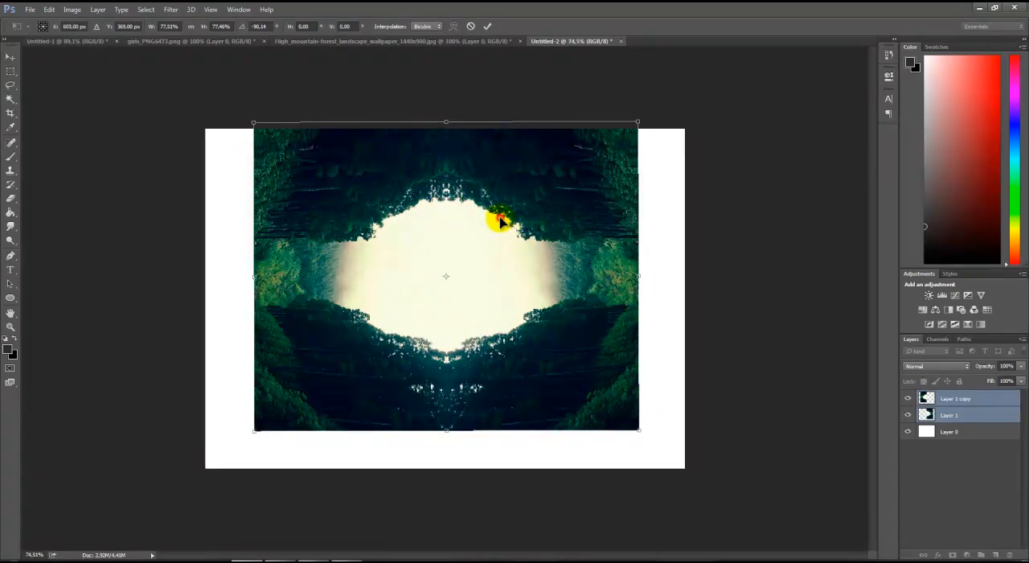
key("Return")
Enlarge both forest layers to about 117% and centre them over the canvas
left_click_drag(494, 238, 493, 242)
key("ctrl+t")
left_click_drag(642, 448, 707, 487)
left_click_drag(603, 423, 572, 418)
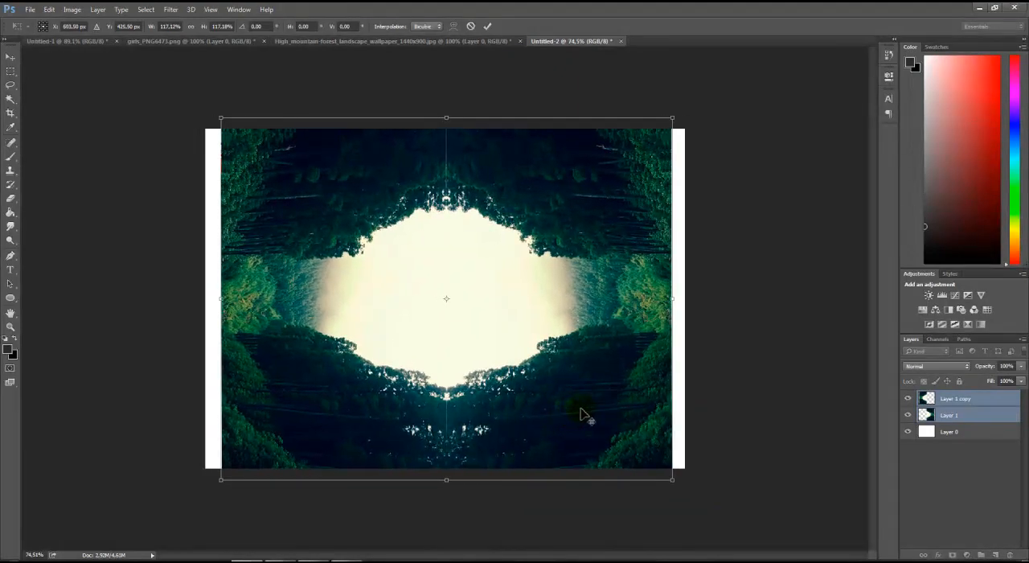
key("Return")
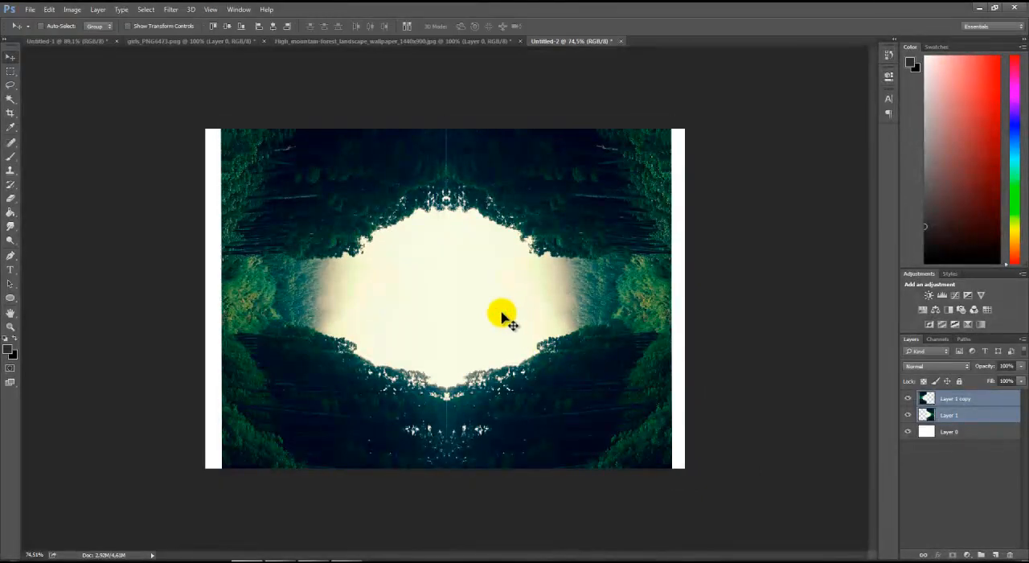
Flip both forest layers vertically with Free Transform
scroll(503, 315, "up", 4)
scroll(499, 312, "down", 2)
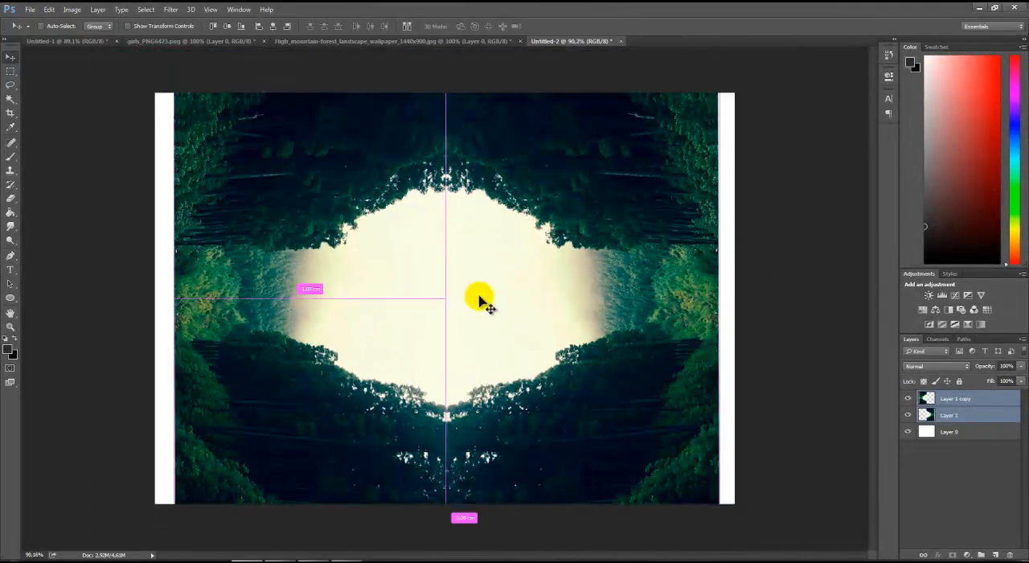
key("ctrl+t")
right_click(483, 237)
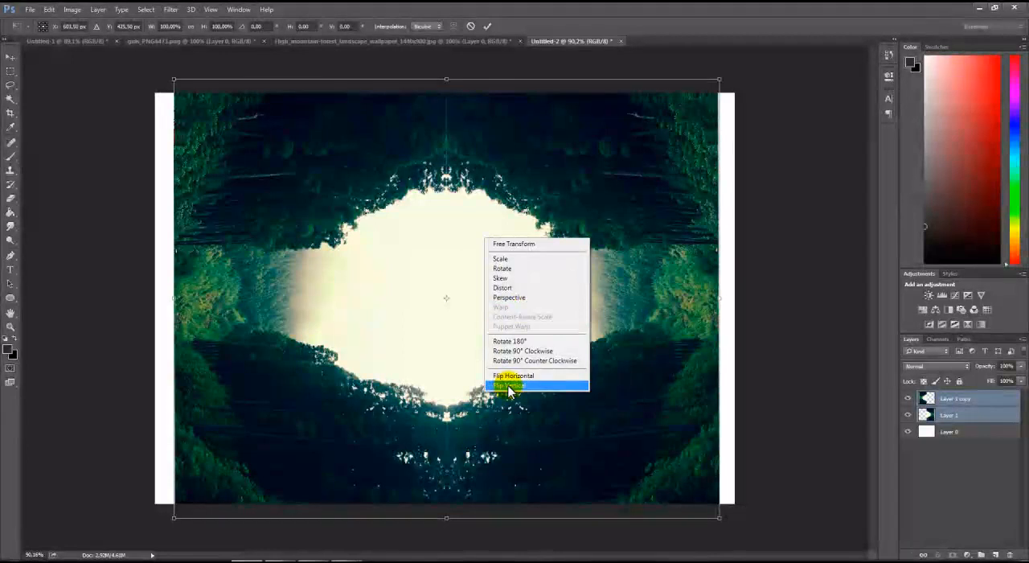
left_click(508, 386)
Rotate both forest layers to about -89.6° so the trees stand upright, and apply the transform
right_click(480, 304)
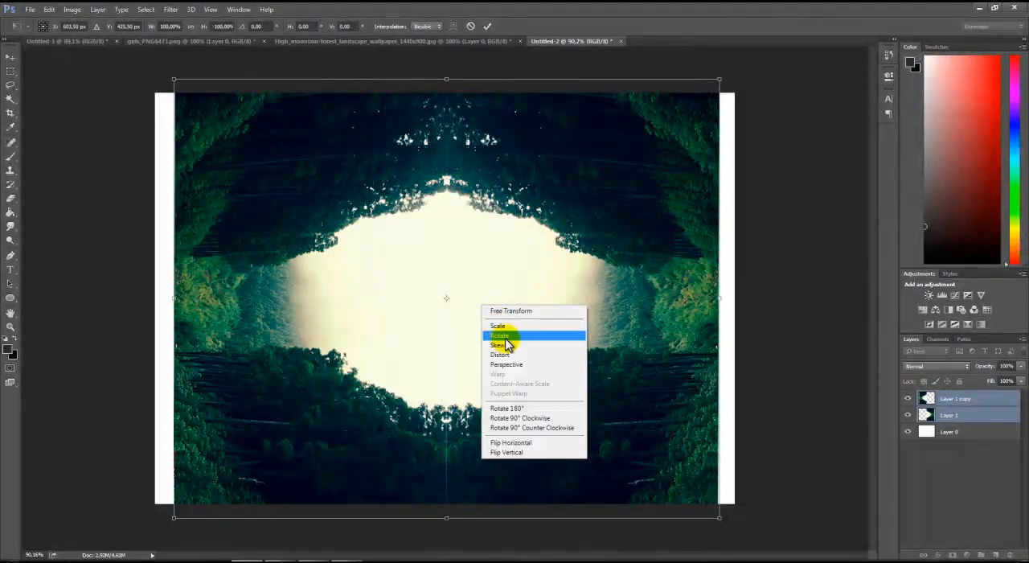
left_click(430, 267)
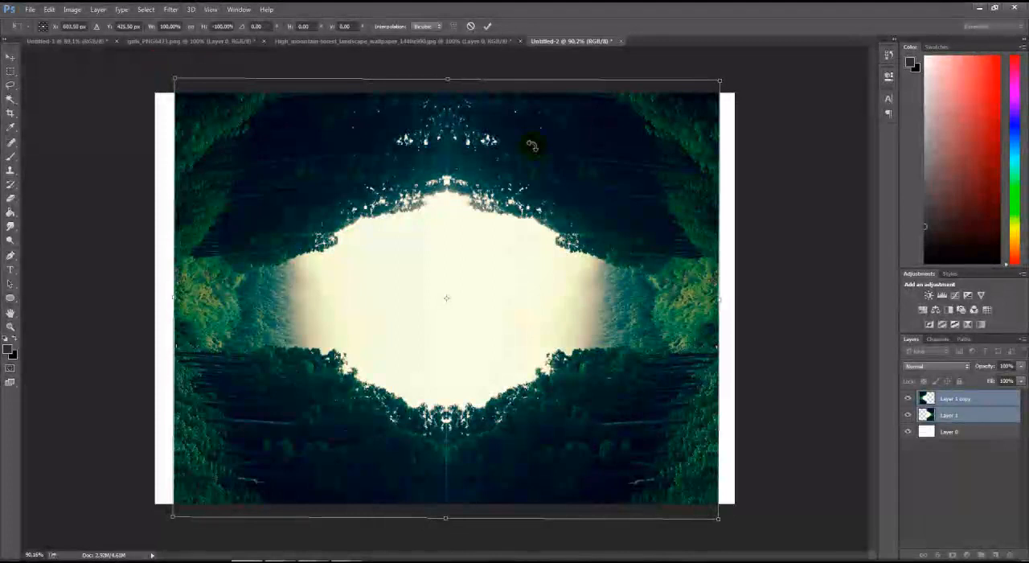
left_click_drag(532, 146, 511, 136)
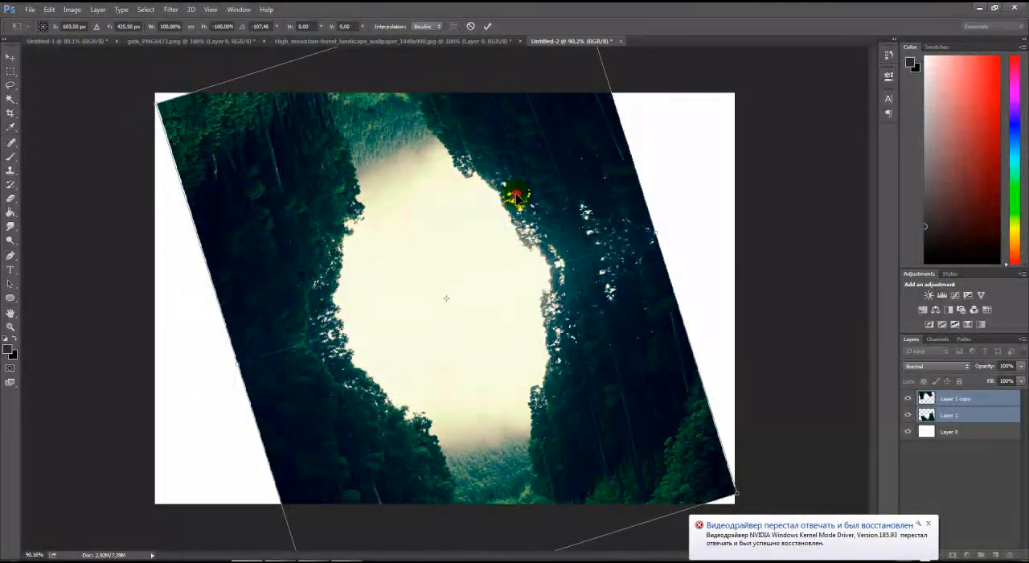
left_click_drag(138, 108, 242, 73)
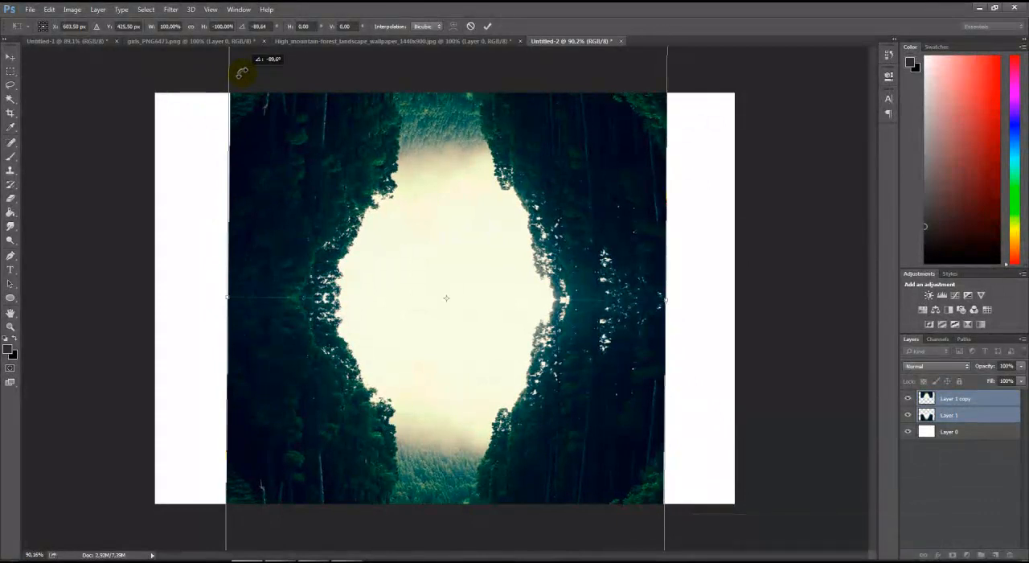
left_click(489, 28)
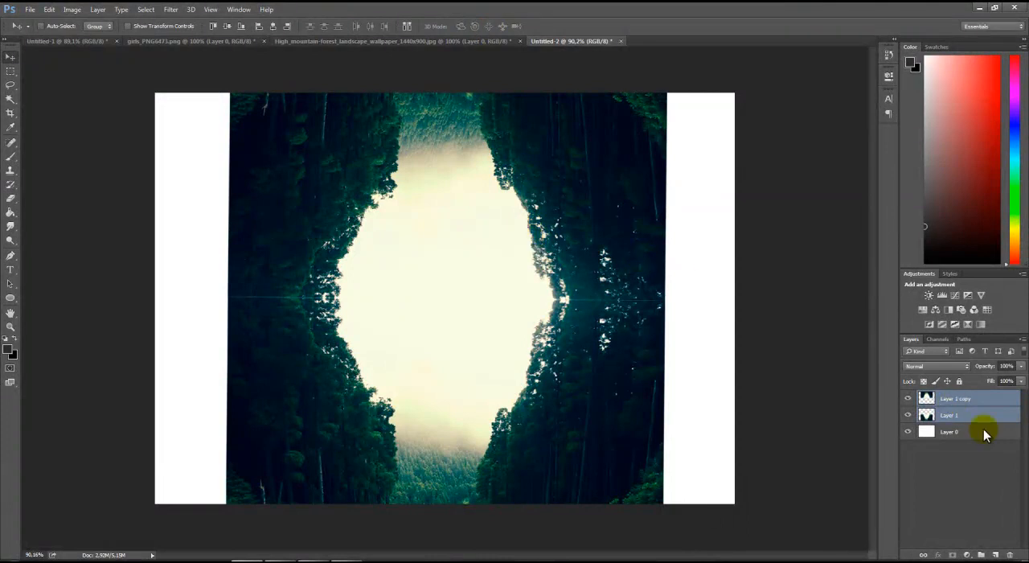
Select only Layer 1 copy and shift it slightly until its outer edges and seam line up with Layer 1
left_click(957, 400)
left_click_drag(500, 236, 500, 241)
scroll(499, 241, "up", 3)
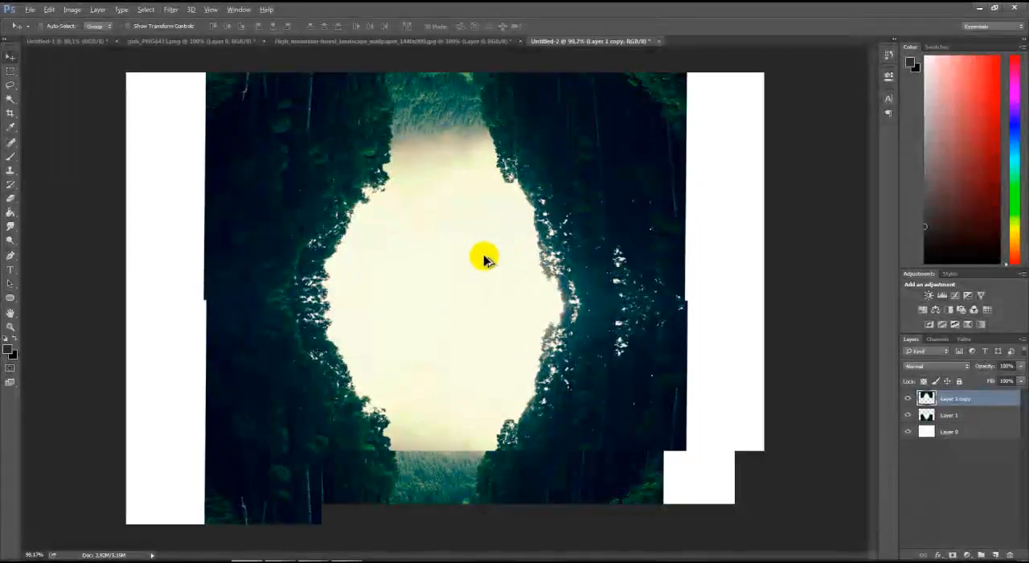
left_click_drag(185, 236, 189, 234)
scroll(141, 287, "up", 6)
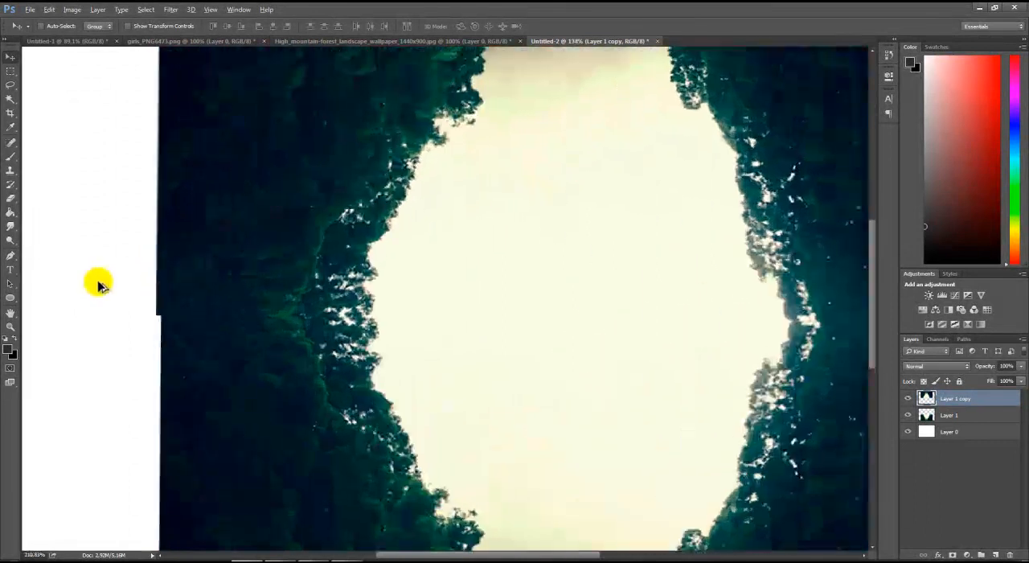
left_click_drag(192, 292, 196, 287)
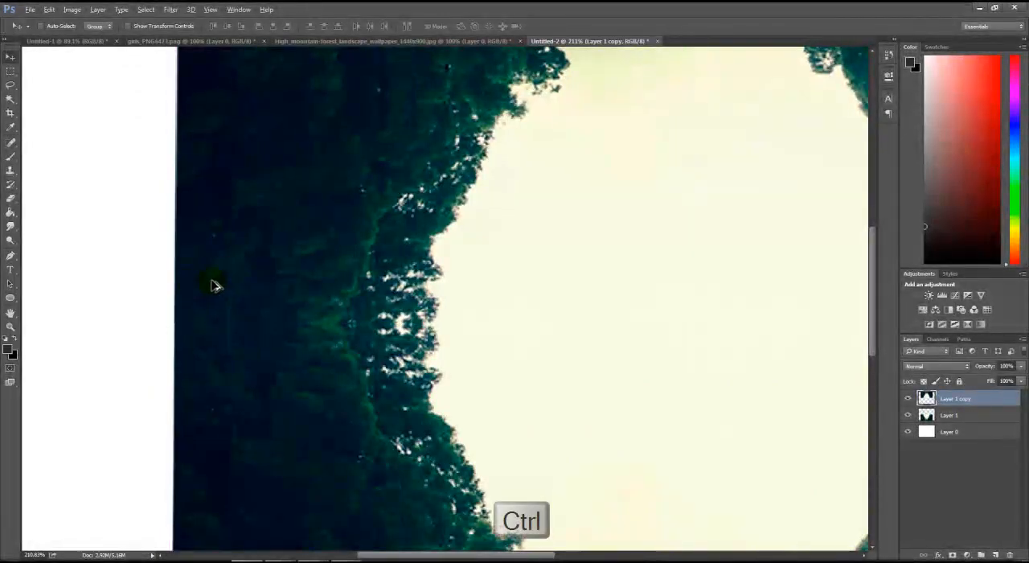
key("ctrl+0")
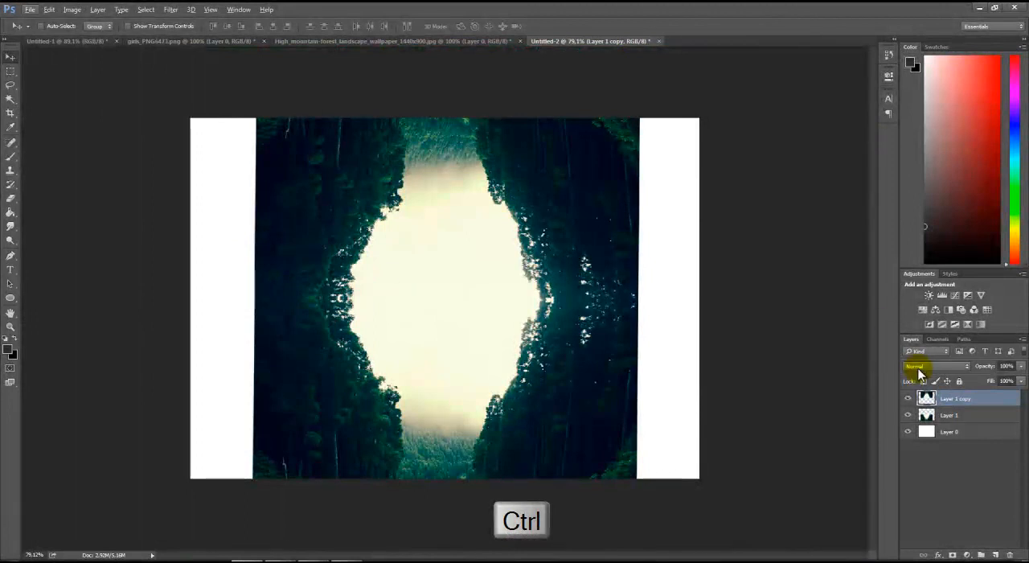
Merge Layer 1 copy and Layer 1 into one layer, leaving the white background separate, and nudge the merged image slightly
left_click(945, 431, "ctrl")
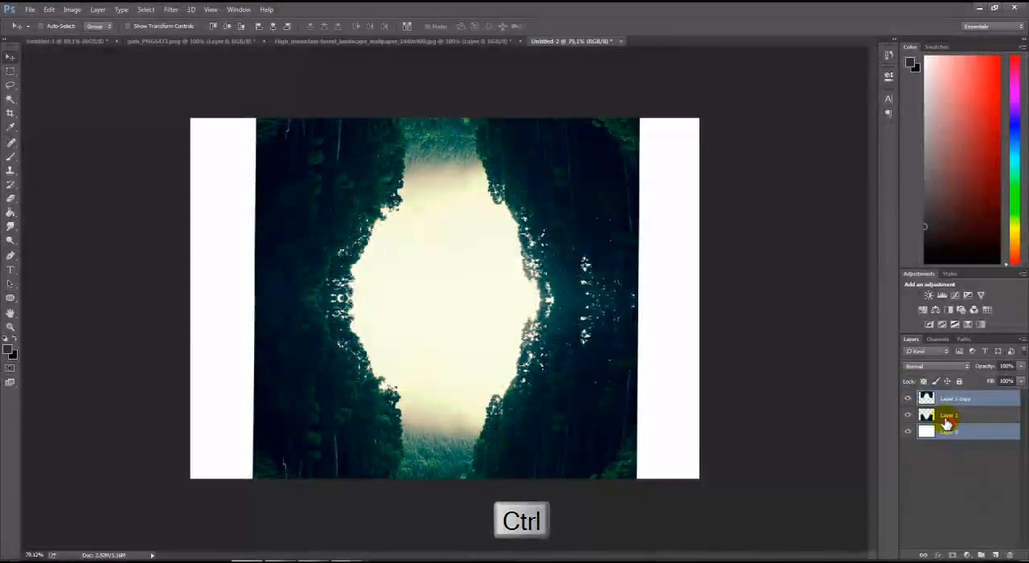
left_click(945, 417, "ctrl")
left_click(945, 430, "ctrl")
key("ctrl+e")
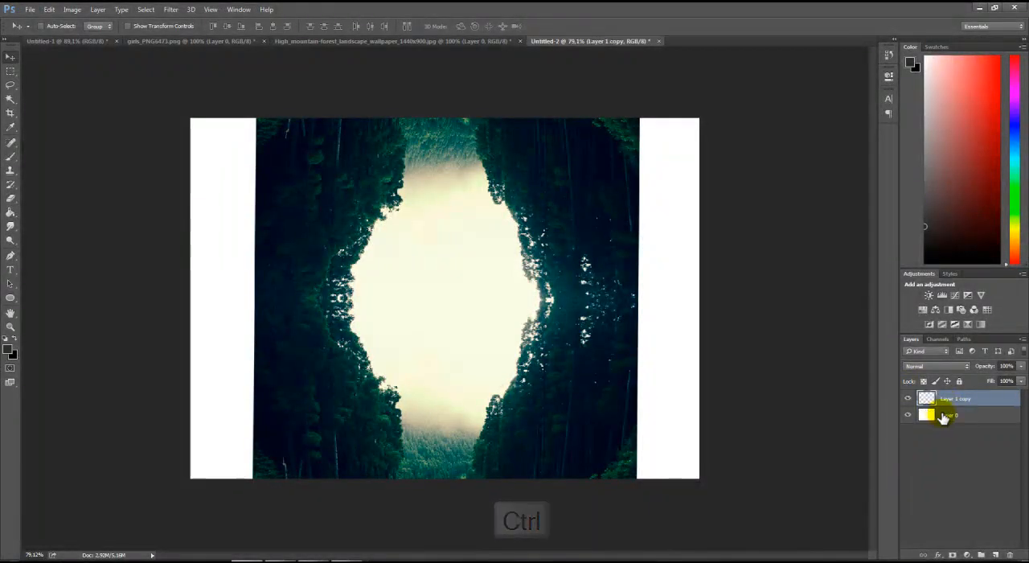
left_click_drag(548, 313, 549, 312)
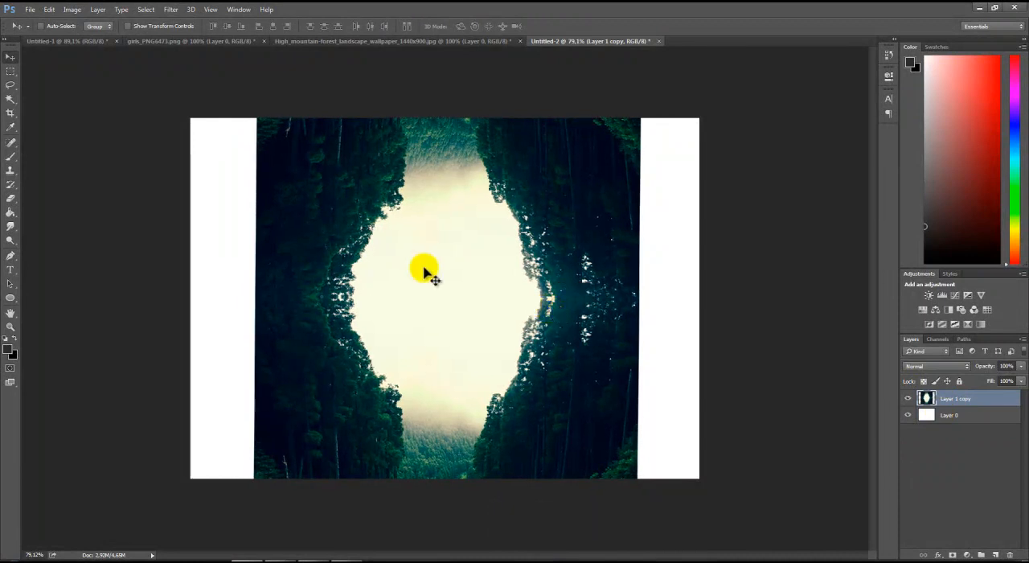
Crop the canvas sides to the width of the forest image, removing the white margins
left_click(10, 112)
left_click_drag(191, 296, 222, 296)
left_click_drag(663, 310, 640, 304)
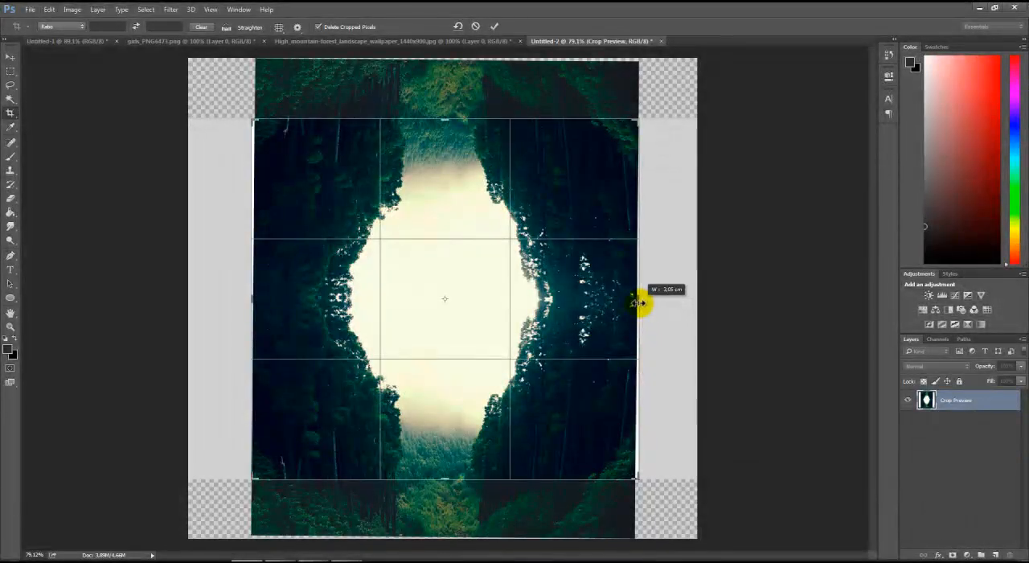
left_click_drag(641, 303, 641, 303)
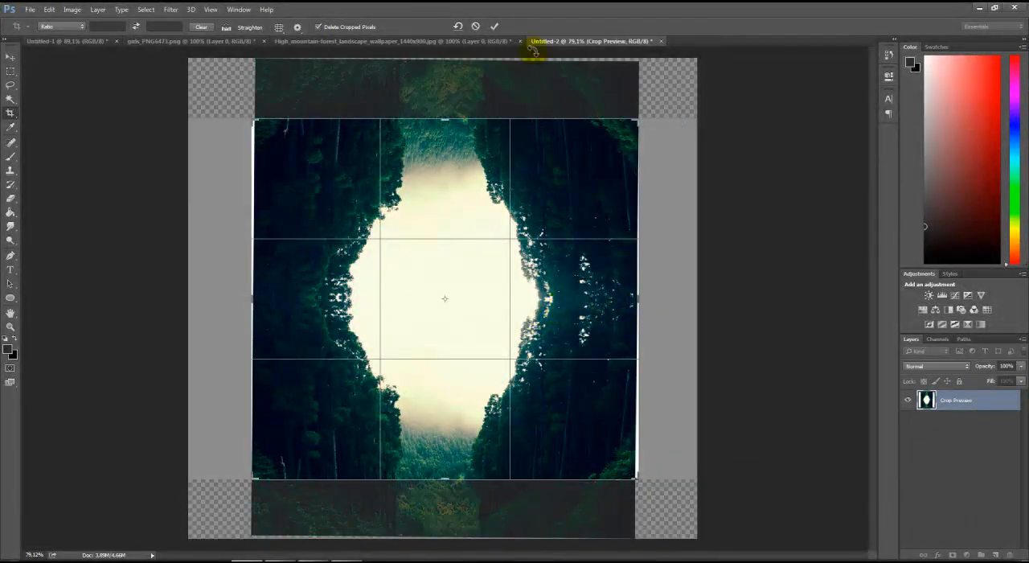
left_click(496, 28)
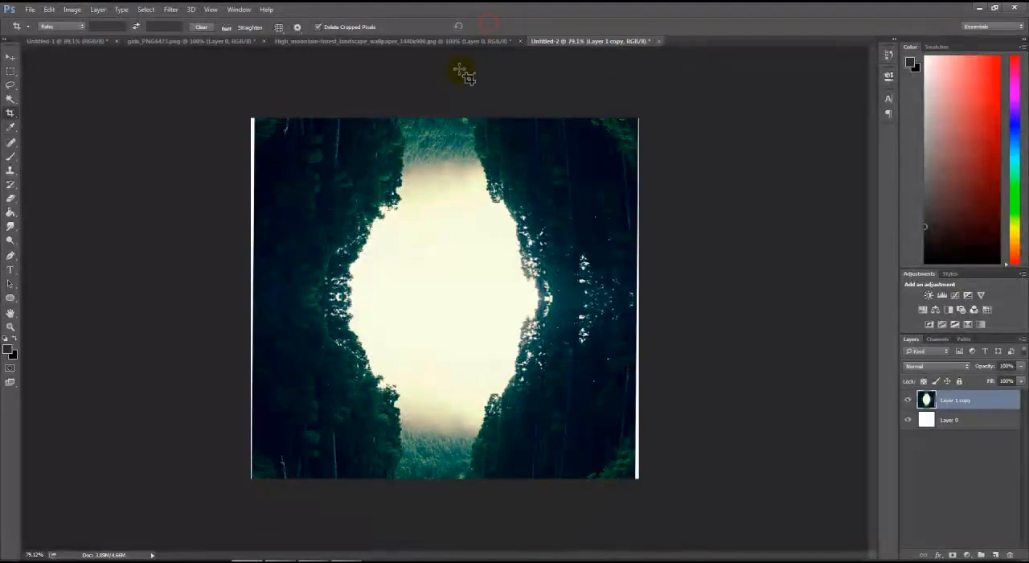
Scale the merged forest layer to 103.18% and reposition it to cover the remaining white edges of the canvas
key("ctrl+t")
left_click_drag(249, 479, 238, 488)
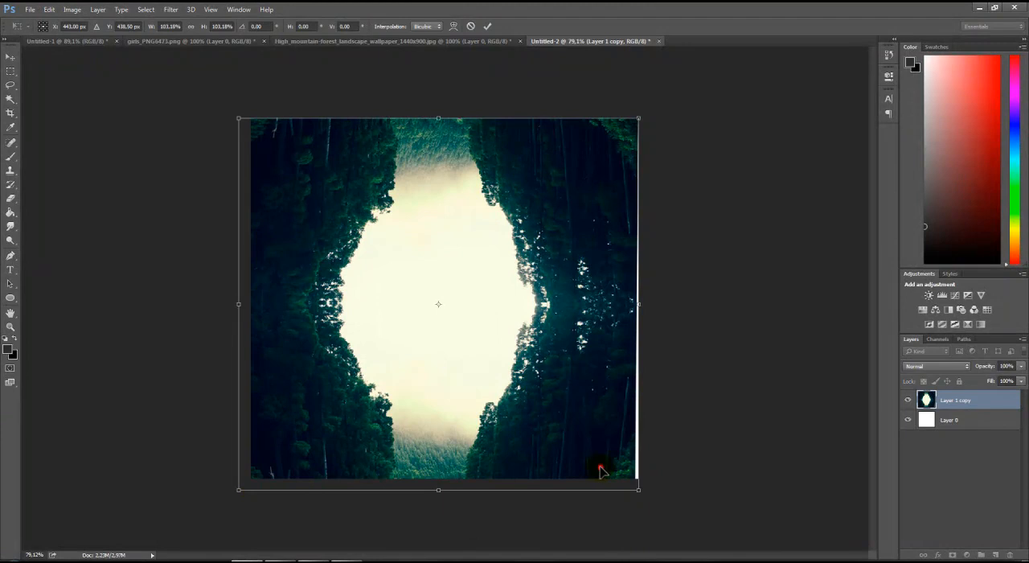
left_click_drag(603, 471, 608, 462)
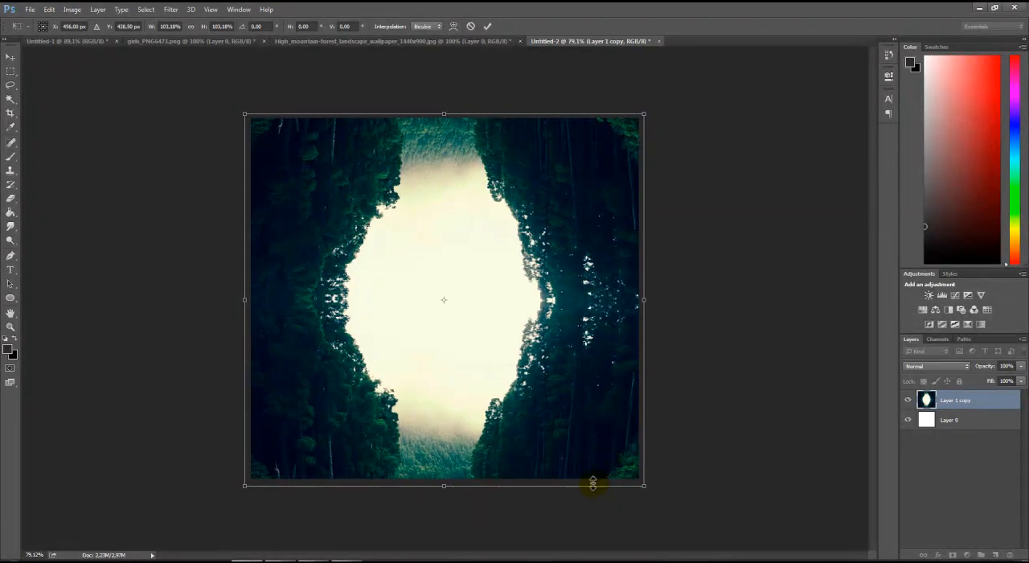
key("Return")
key("c")
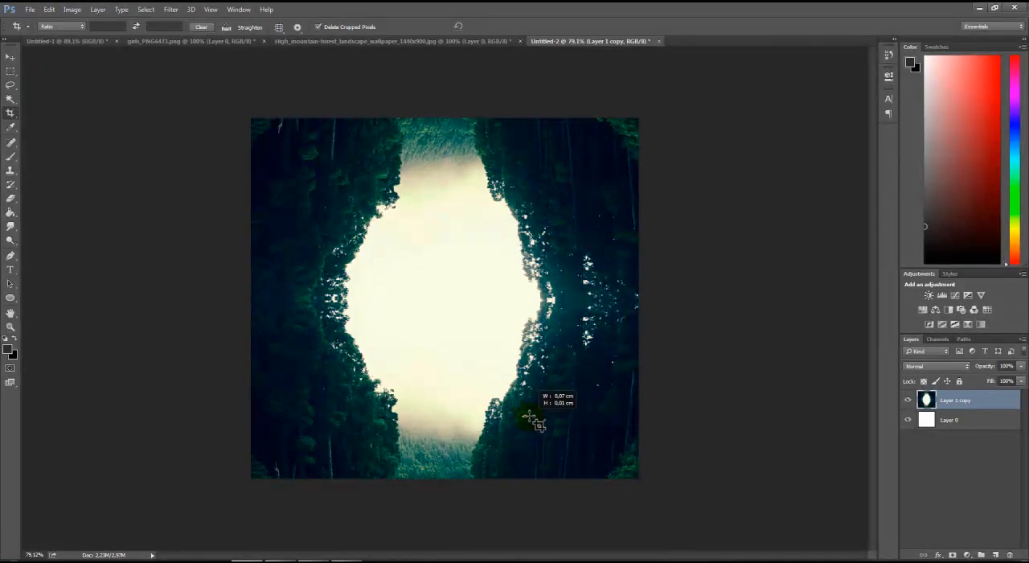
Nudge the merged forest layer slightly so it covers the canvas edges, discarding the accidental crop
left_click_drag(530, 418, 500, 398)
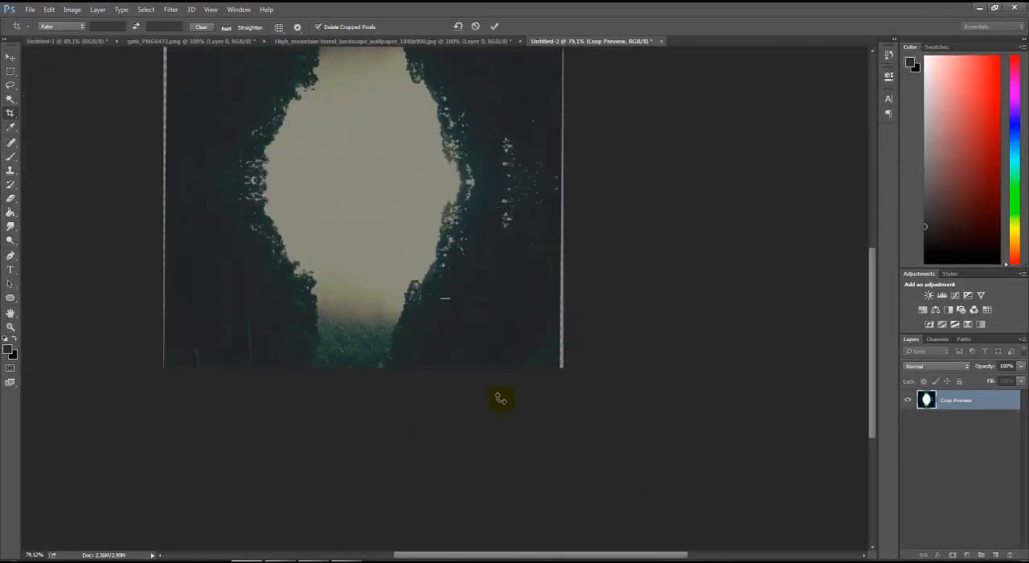
left_click(477, 27)
left_click(11, 58)
left_click_drag(519, 306, 523, 303)
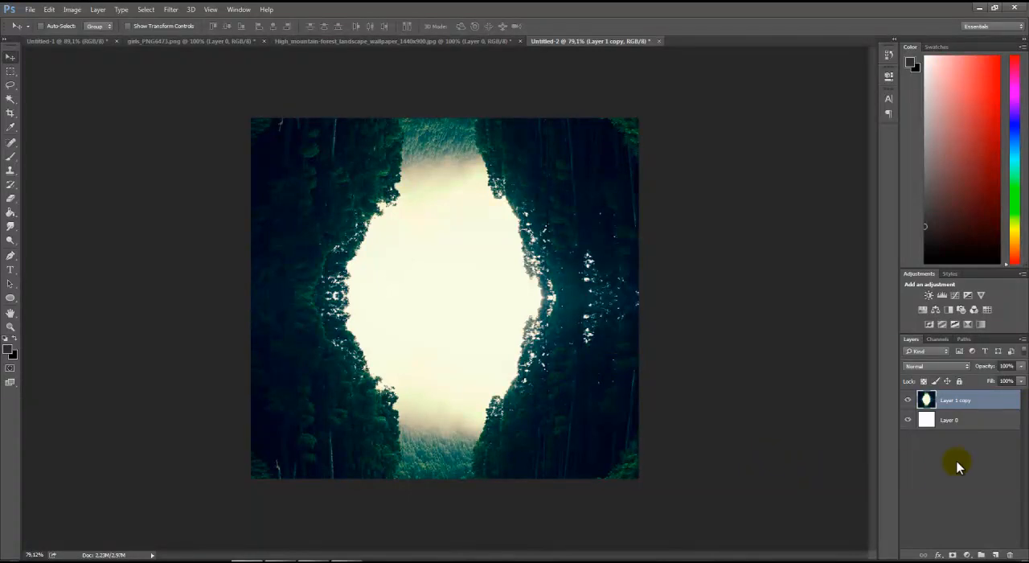
Copy the seated woman cutout from girls_PNG6473.png into the Untitled-2 forest composition, placing her over the bright central opening
left_click(978, 450)
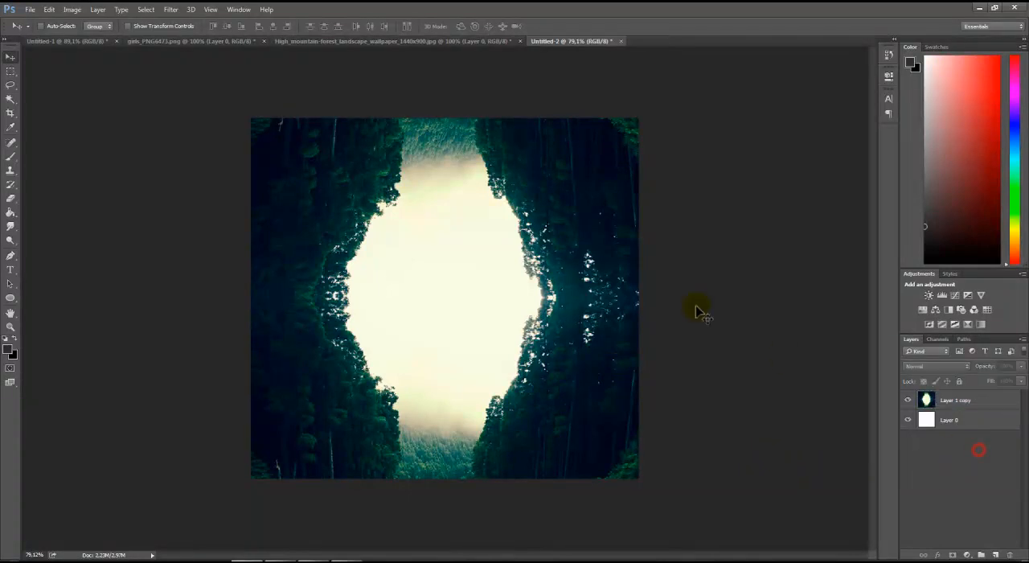
left_click(209, 41)
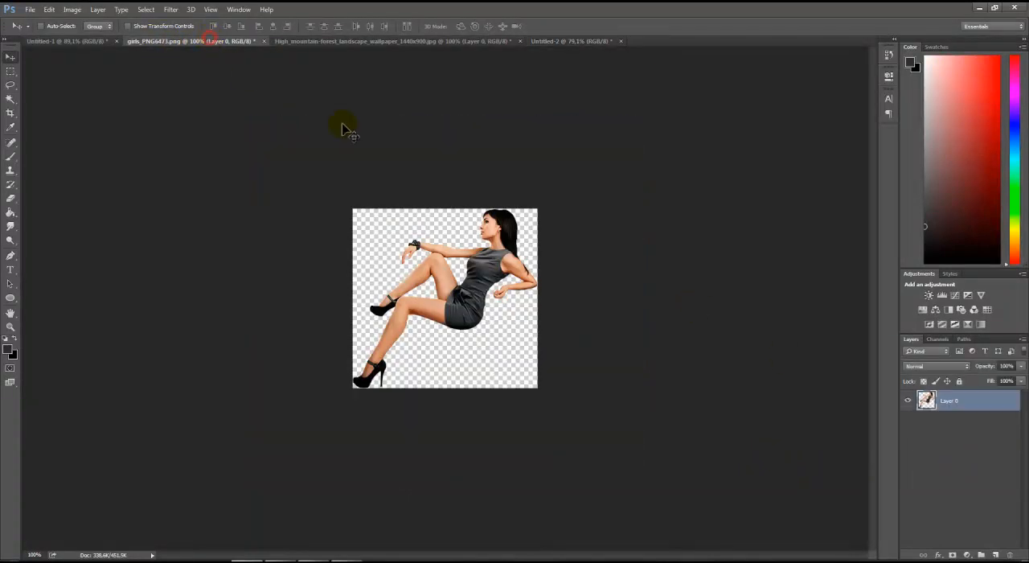
left_click_drag(500, 299, 463, 249)
Turn the woman into a solid black silhouette with Levels by lowering the white output level to 0
key("ctrl+l")
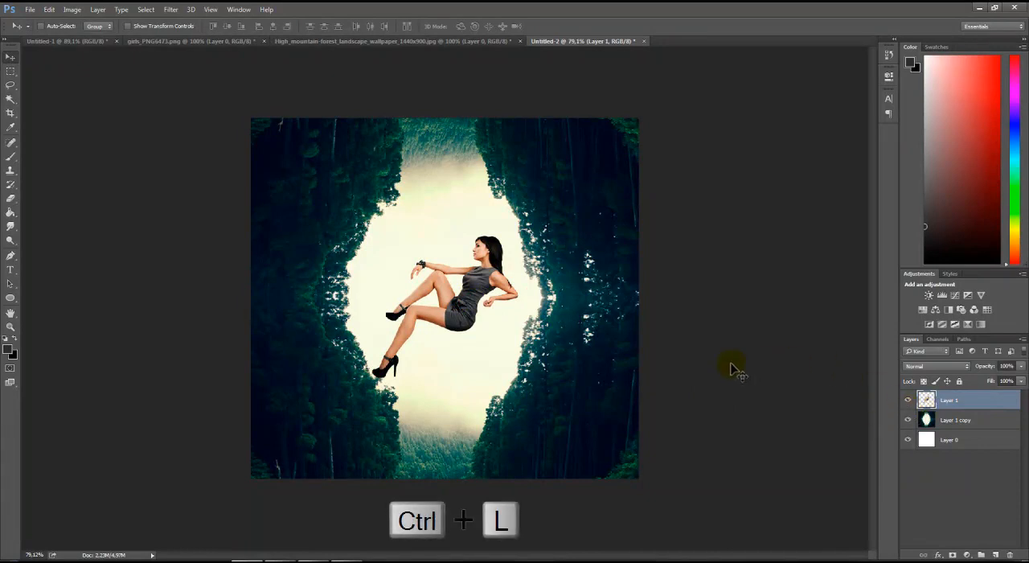
key("ctrl+l")
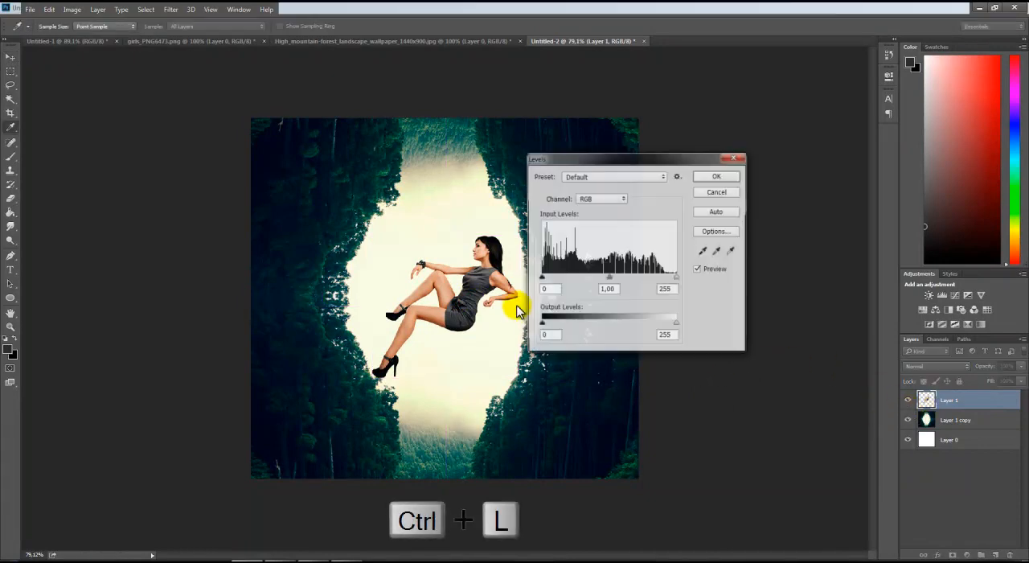
left_click_drag(673, 323, 525, 317)
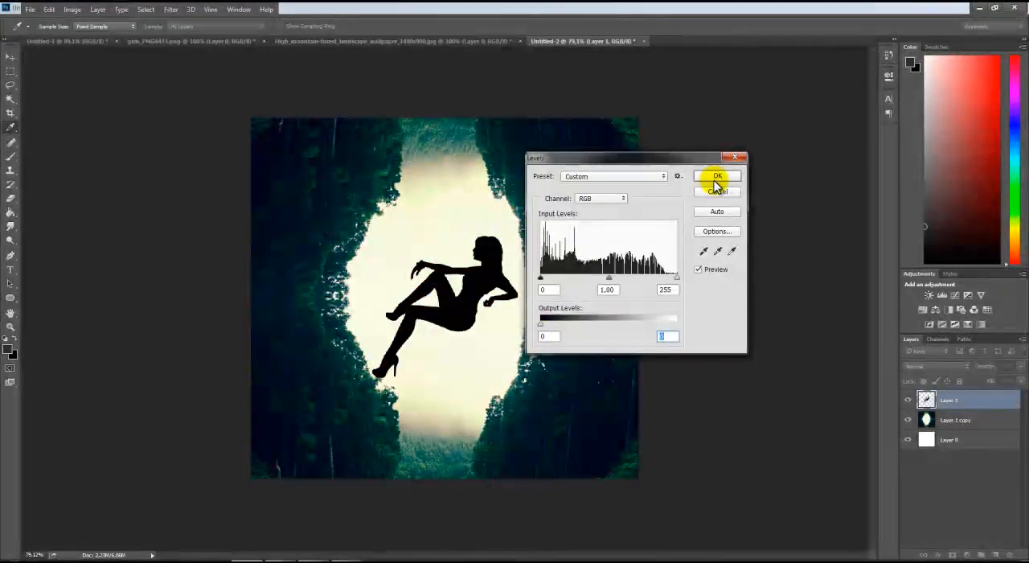
left_click(714, 177)
Scale down the woman's silhouette and reposition it within the bright opening between the trees
key("ctrl+t")
left_click_drag(369, 234, 414, 284)
left_click_drag(489, 318, 480, 292)
key("Return")
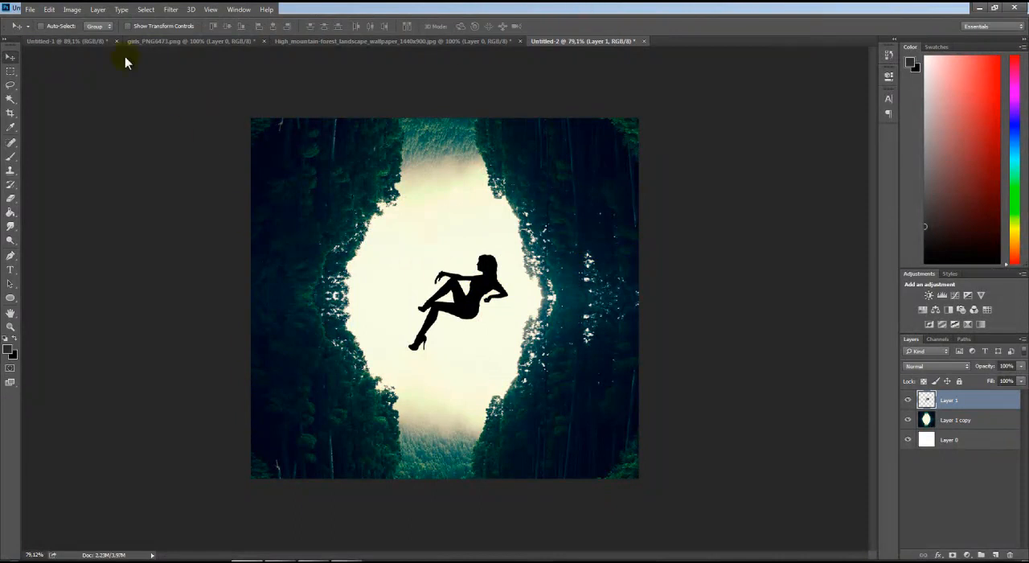
Open the jonjolak PNG from the desktop and copy its swing into the Untitled-2 composition over the silhouette
left_click(29, 9)
left_click(47, 32)
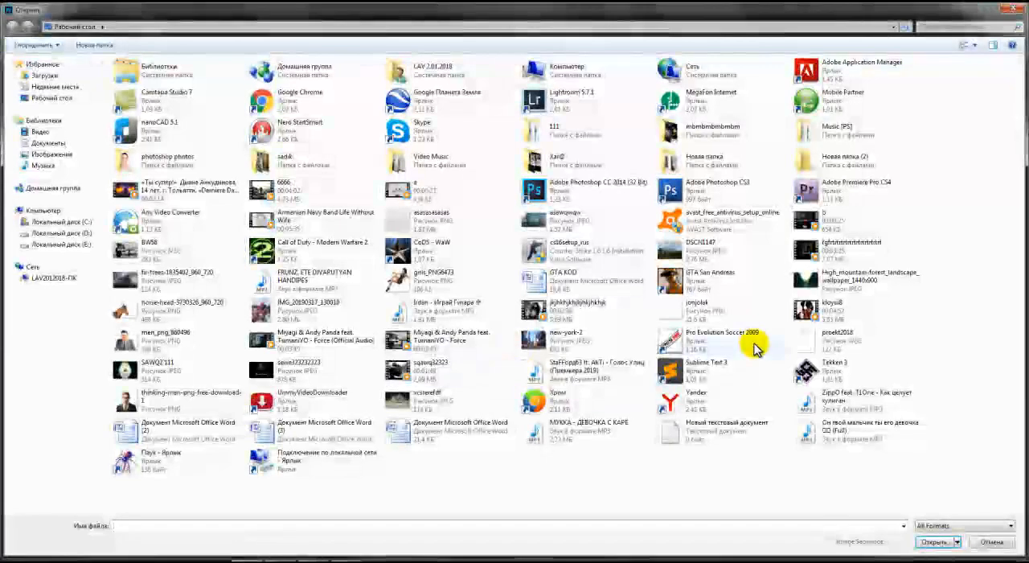
left_click(689, 312)
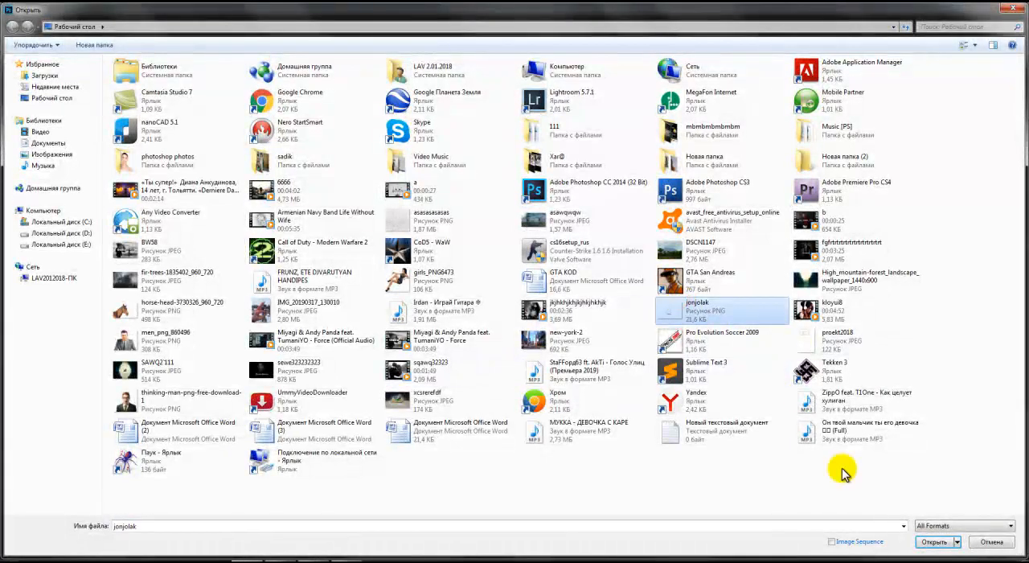
left_click(948, 550)
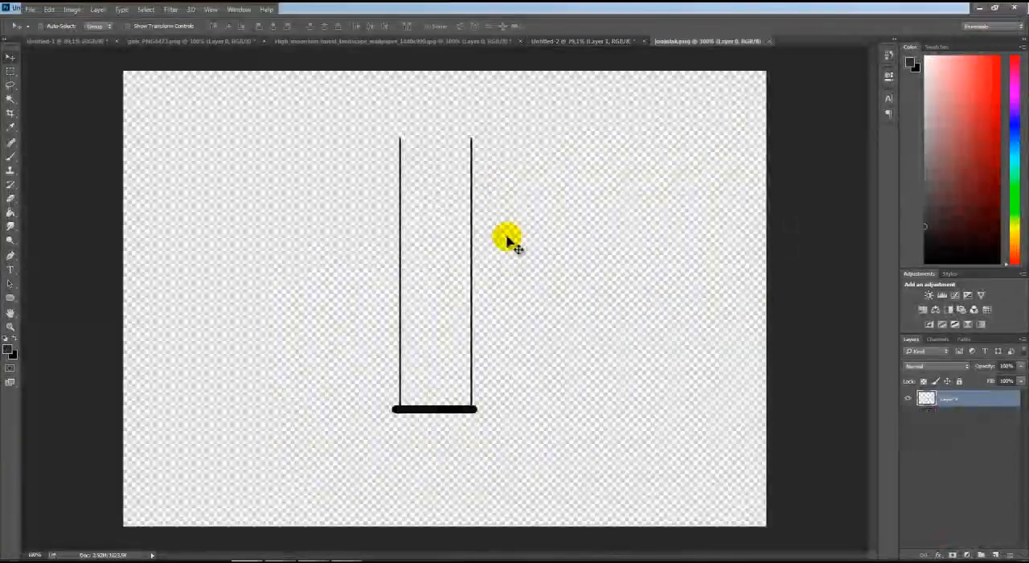
left_click_drag(464, 179, 407, 223)
left_click_drag(372, 276, 450, 249)
Enlarge the swing to about 105% and move it up so its ropes run past the canvas top and its seat meets the woman
key("ctrl+t")
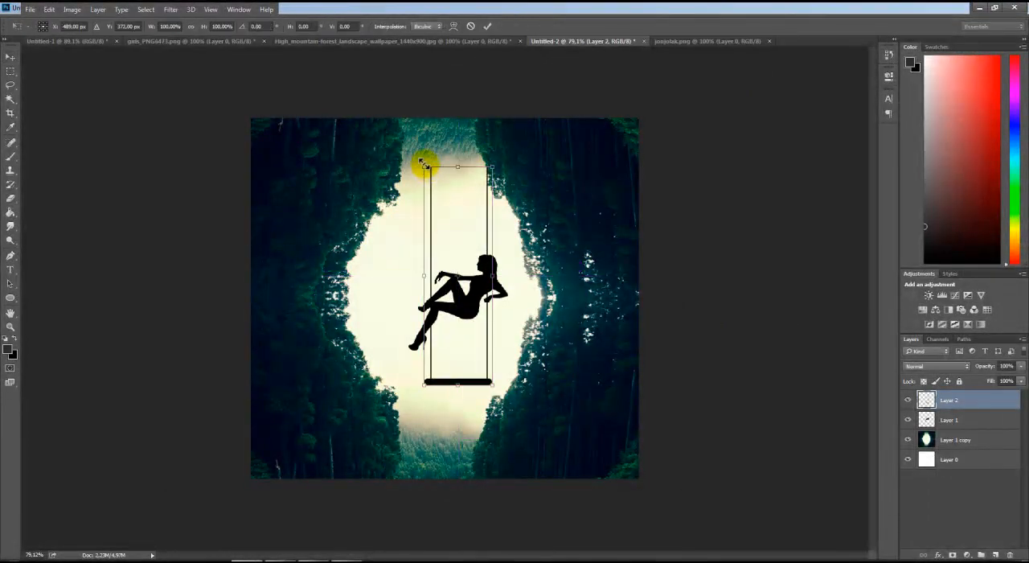
left_click_drag(420, 164, 419, 153)
left_click_drag(459, 233, 449, 194)
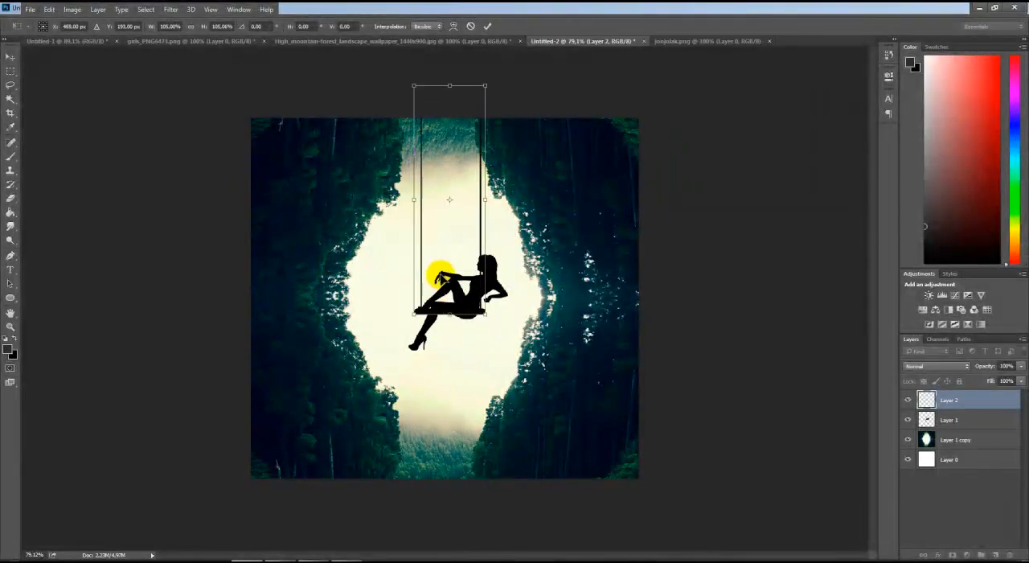
double_click(440, 274)
Scale the woman's silhouette on Layer 1 to about 86%, rotate it -4.01°, and seat it on the swing
left_click(936, 419)
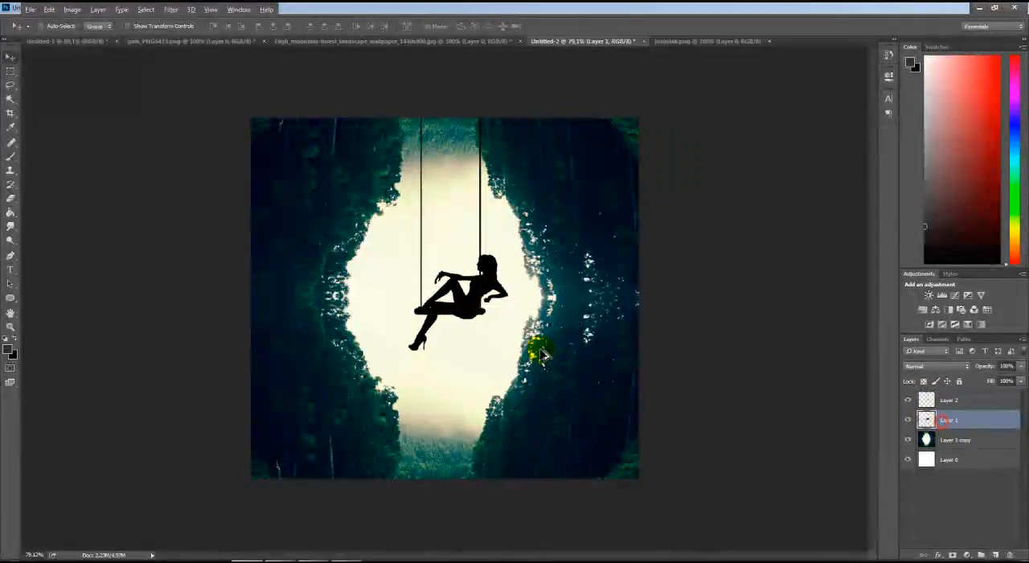
scroll(526, 333, "up", 3)
key("ctrl+t")
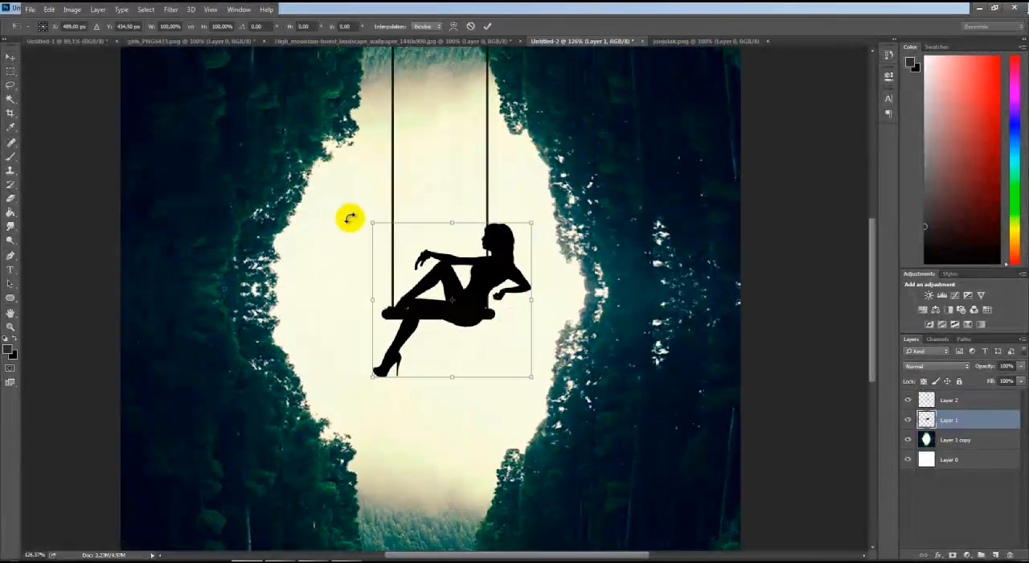
left_click_drag(372, 223, 434, 287)
left_click_drag(464, 319, 340, 198)
left_click_drag(507, 181, 460, 164)
left_click_drag(389, 270, 414, 280)
left_click_drag(483, 184, 500, 201)
left_click_drag(498, 202, 512, 207)
left_click_drag(460, 276, 471, 282)
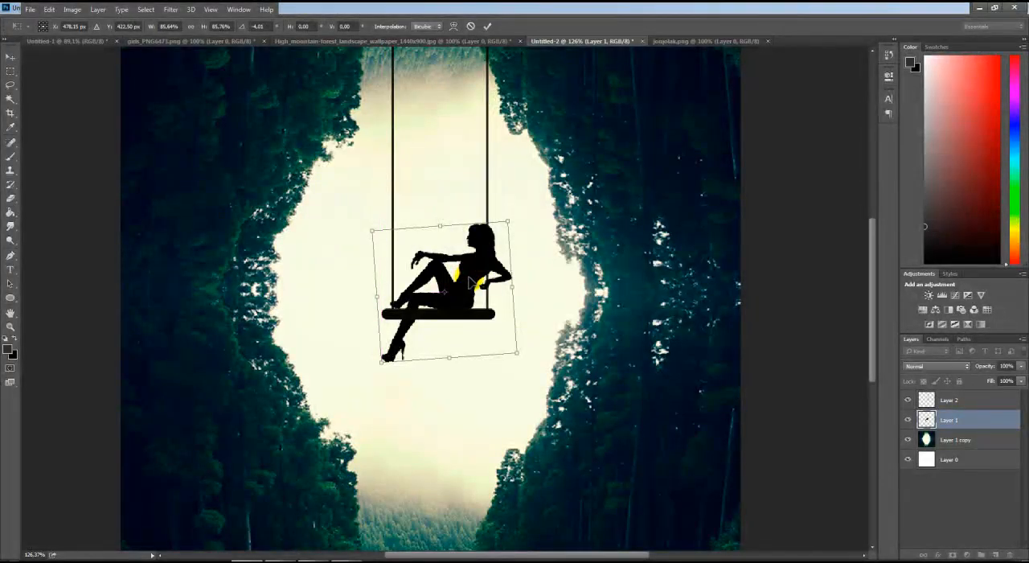
left_click(487, 25)
Widen the swing on Layer 2 slightly by stretching its left side outward
left_click(932, 398)
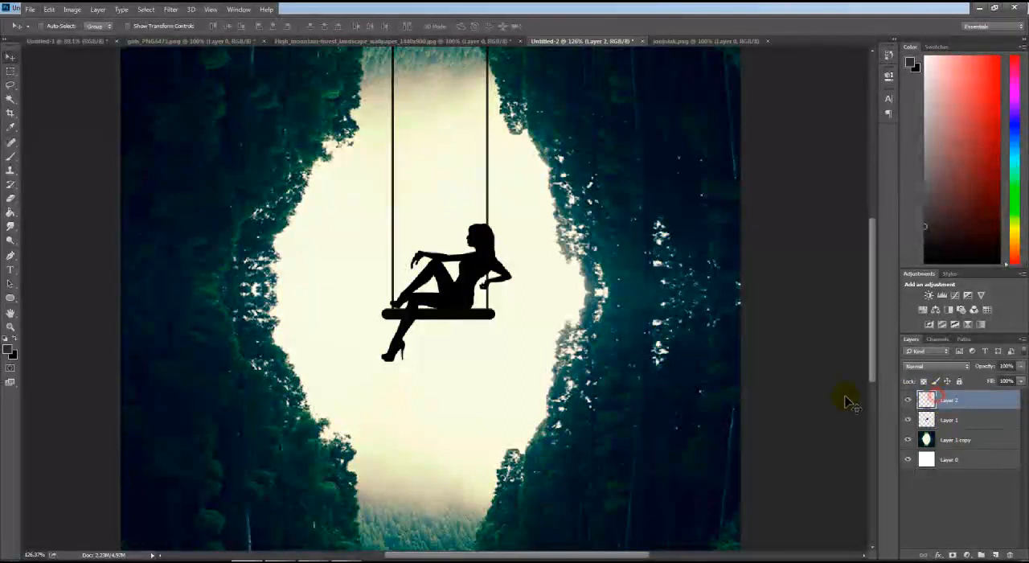
key("ctrl+t")
left_click_drag(384, 139, 367, 138)
Shift the woman's silhouette to the left on the swing seat and rotate it slightly so she sits between the ropes
left_click(947, 420)
left_click_drag(463, 263, 448, 274)
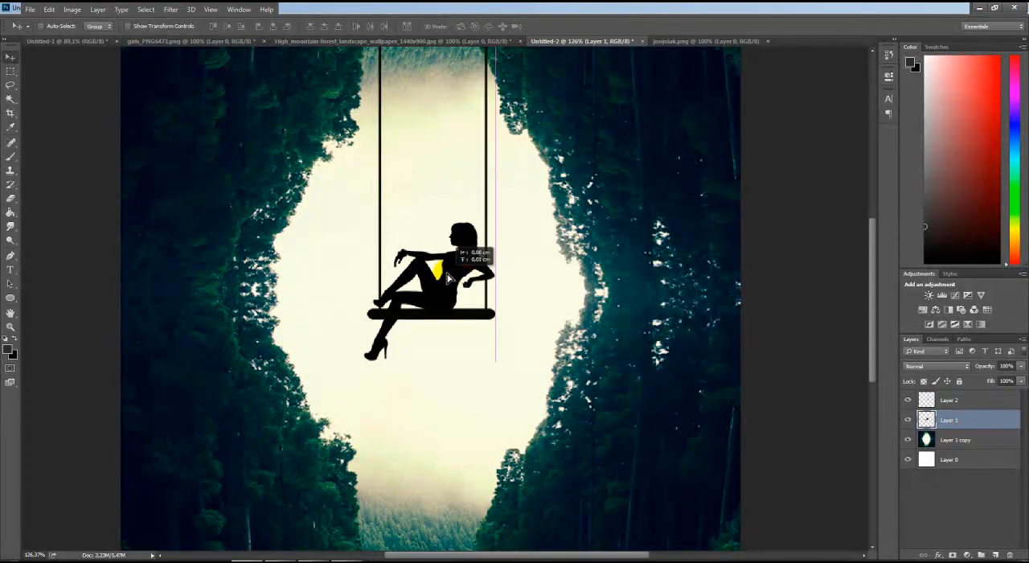
key("ctrl+t")
left_click_drag(501, 217, 487, 209)
left_click_drag(427, 323, 425, 317)
key("Return")
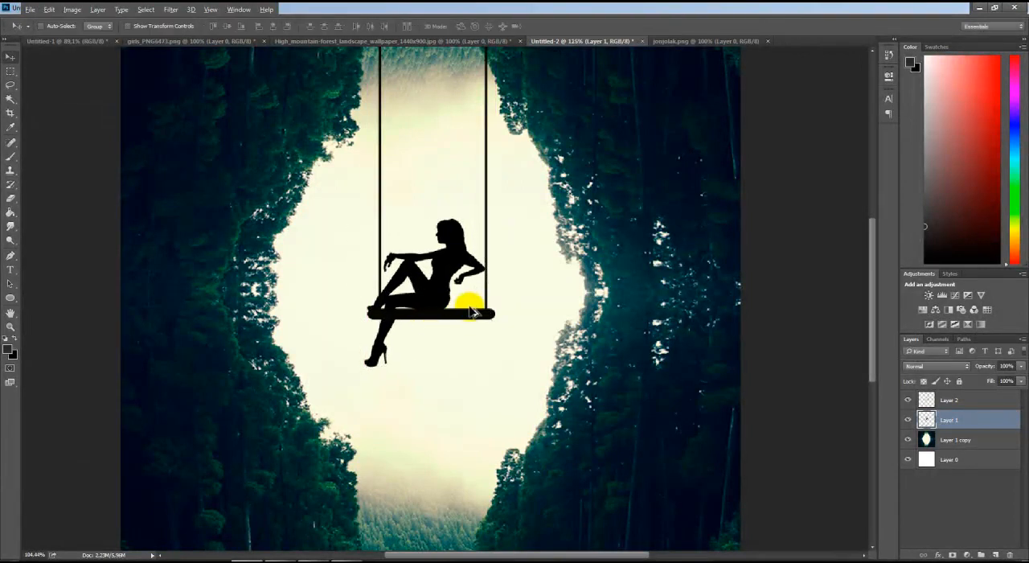
Merge the swing and the woman's silhouette into one layer
scroll(473, 301, "down", 4)
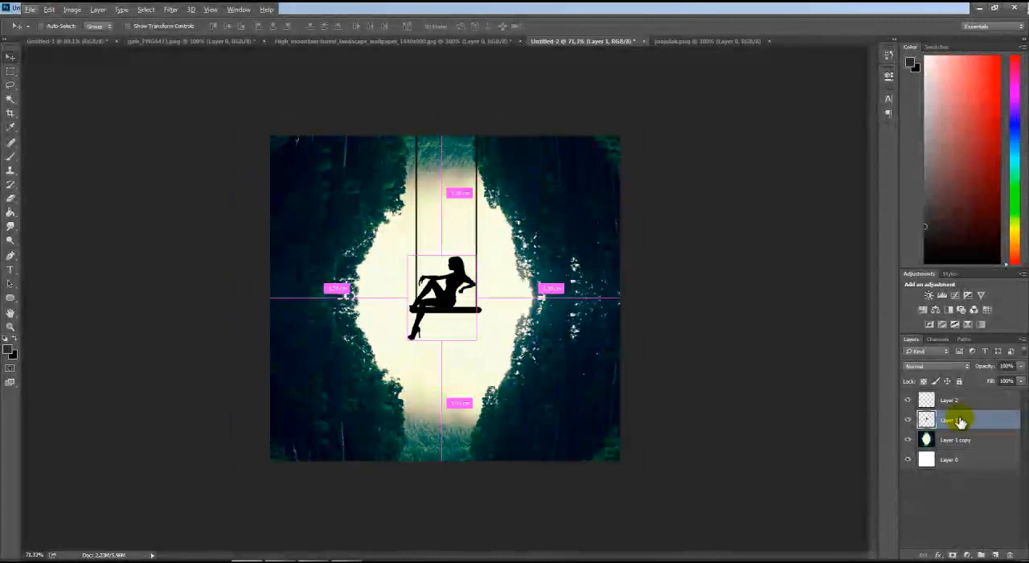
left_click(951, 406, "shift")
key("ctrl+e")
Scale down the merged swing and woman, and position them near the centre of the opening with the ropes reaching the canvas top
key("ctrl+t")
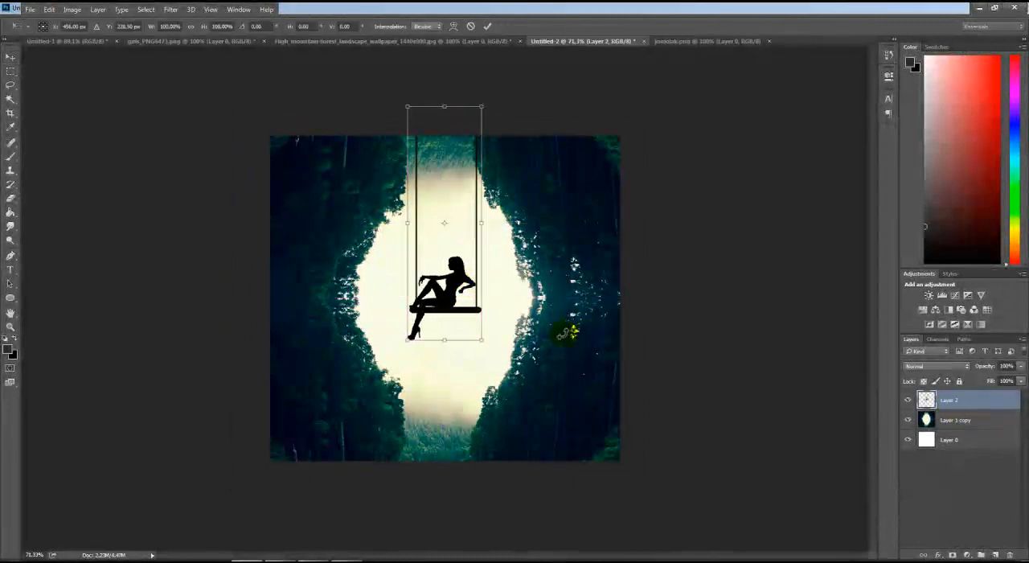
left_click_drag(407, 106, 419, 136)
left_click_drag(448, 212, 452, 199)
key("Return")
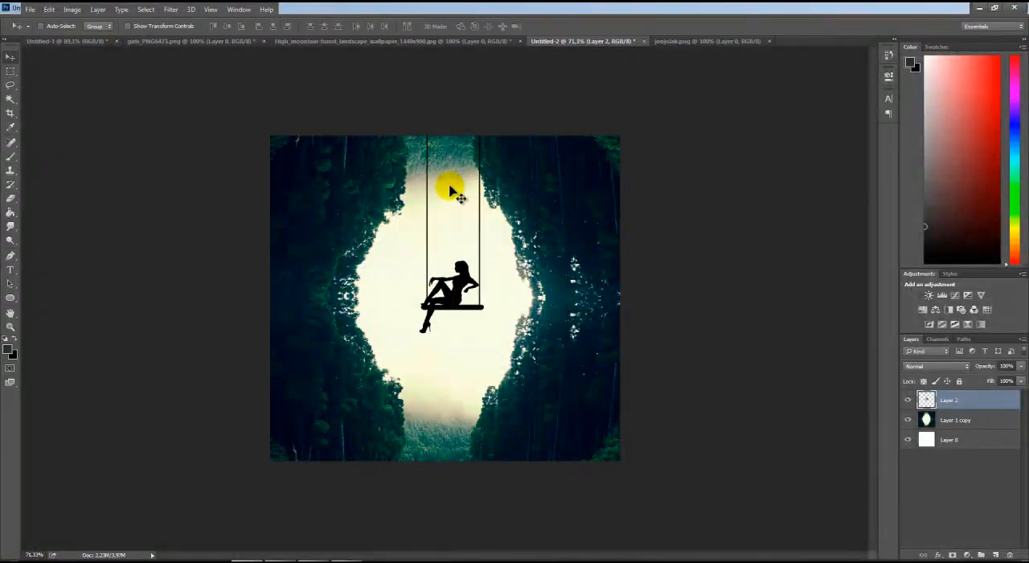
scroll(443, 198, "up", 2)
left_click_drag(459, 275, 453, 272)
scroll(454, 272, "down", 2)
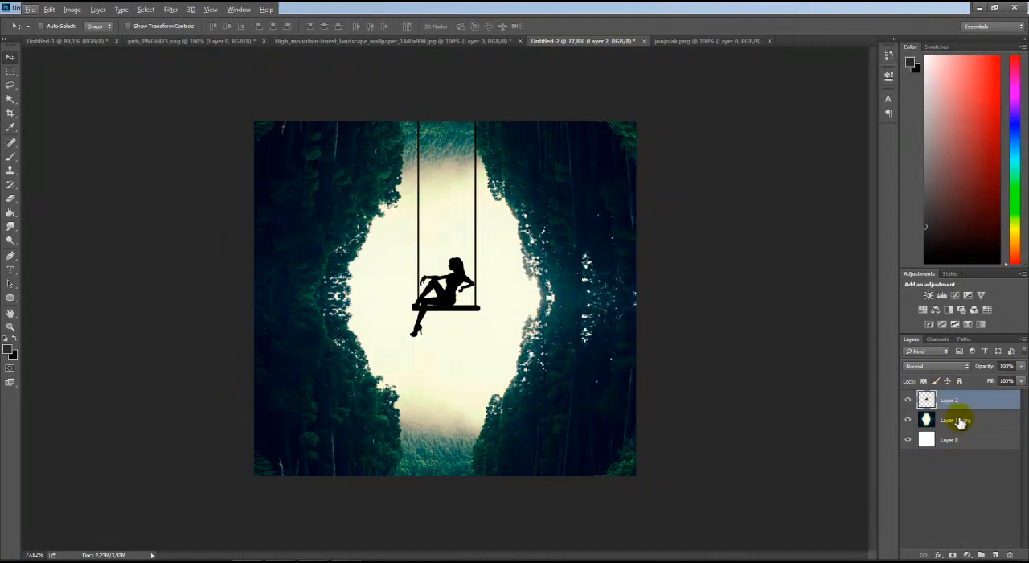
Add a Gradient Fill layer above the swing with the Radial style and Reverse enabled
left_click(970, 554)
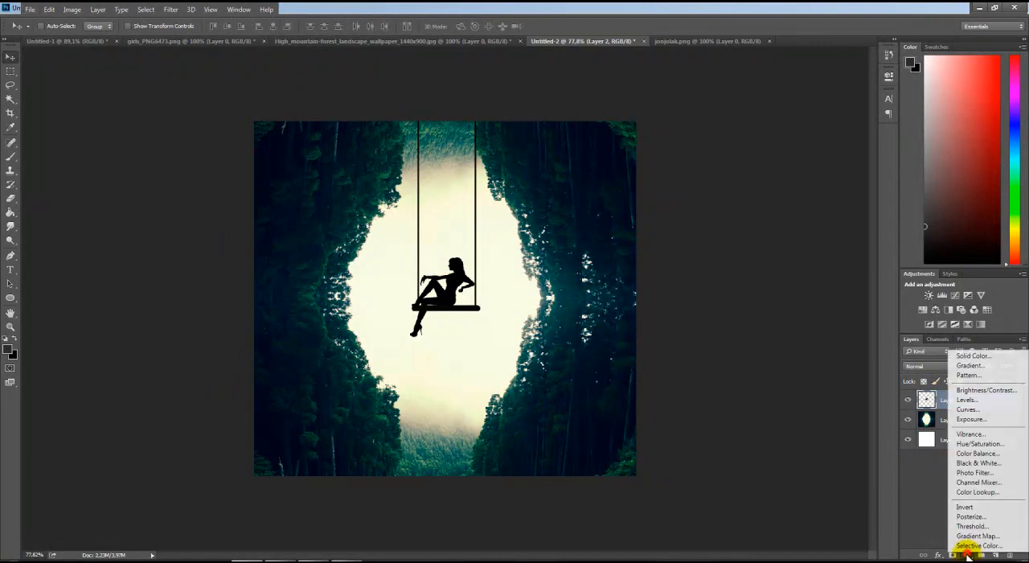
left_click(967, 365)
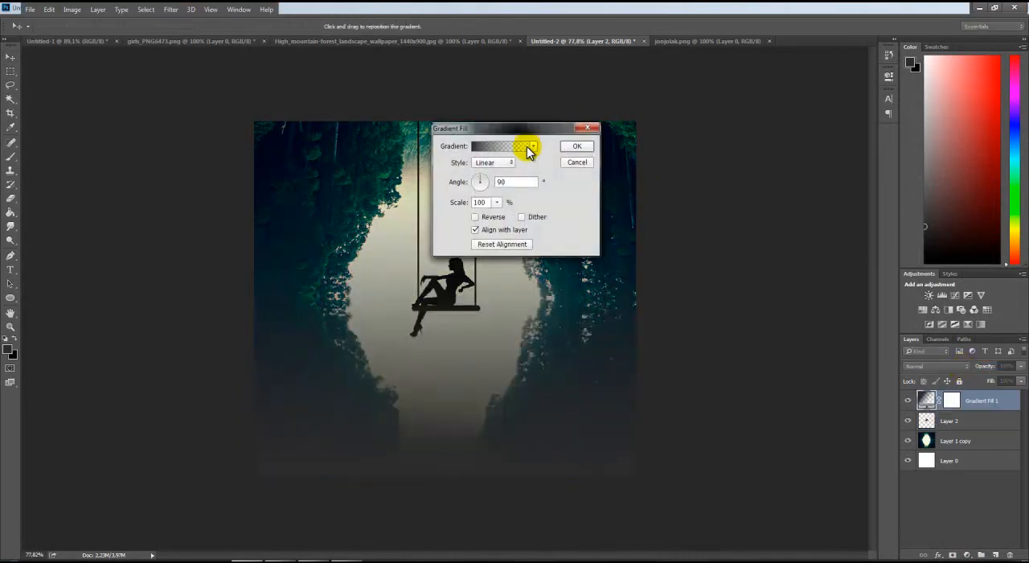
left_click(493, 164)
left_click(497, 183)
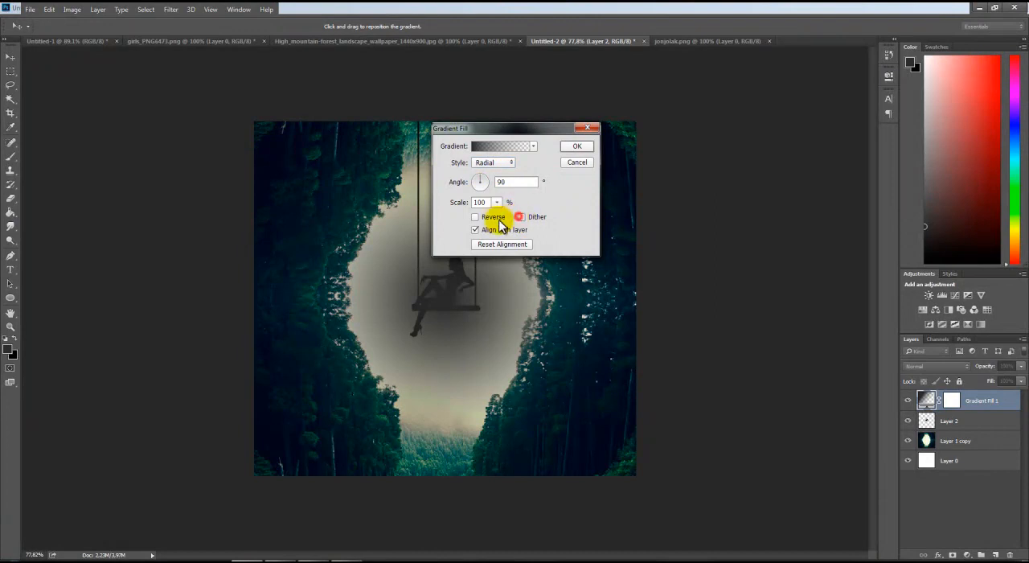
left_click(483, 217)
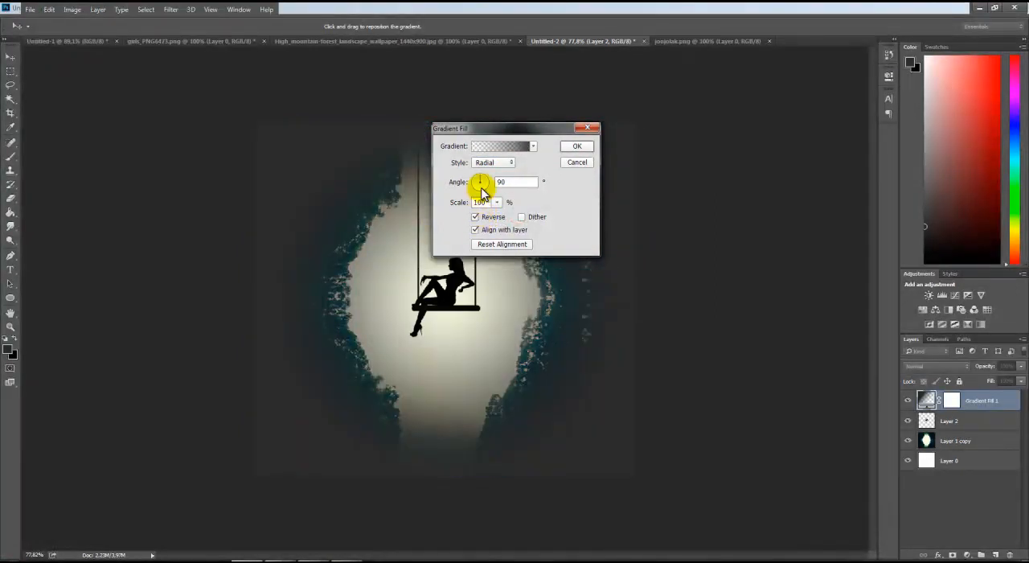
Set the left colour stop of the fill's gradient to black, 000000
left_click(488, 146)
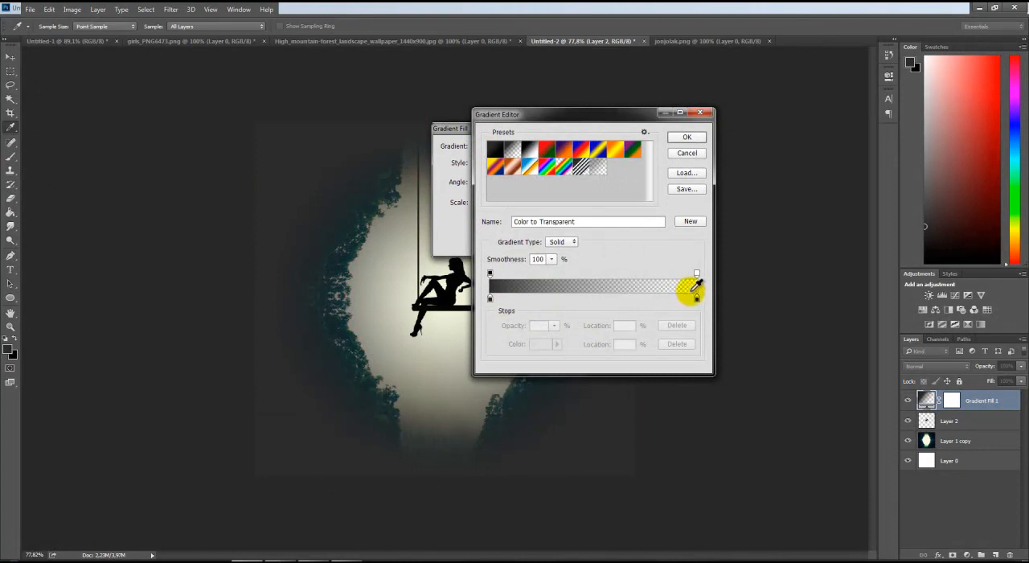
left_click(490, 300)
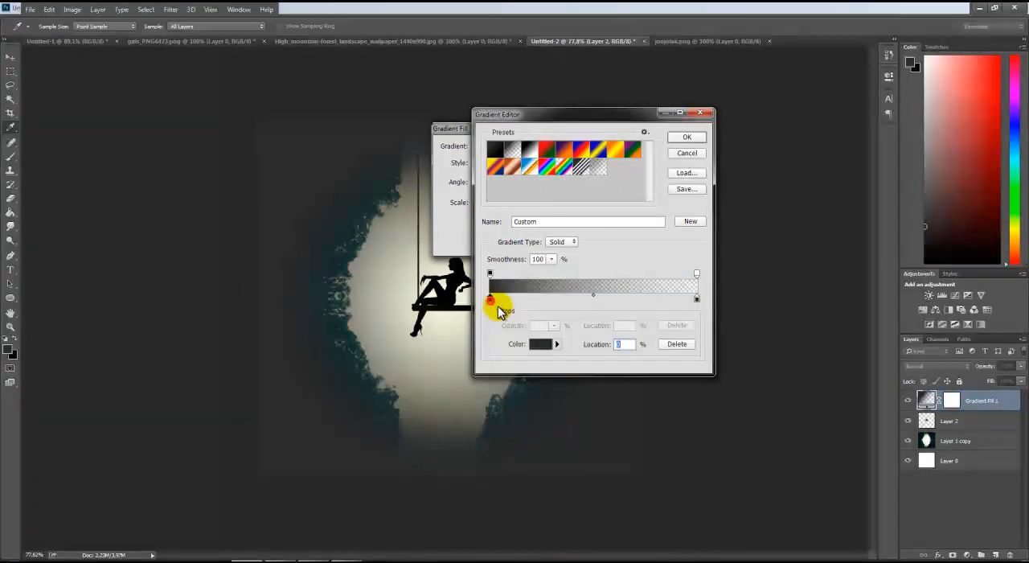
left_click(545, 343)
left_click_drag(427, 266, 246, 319)
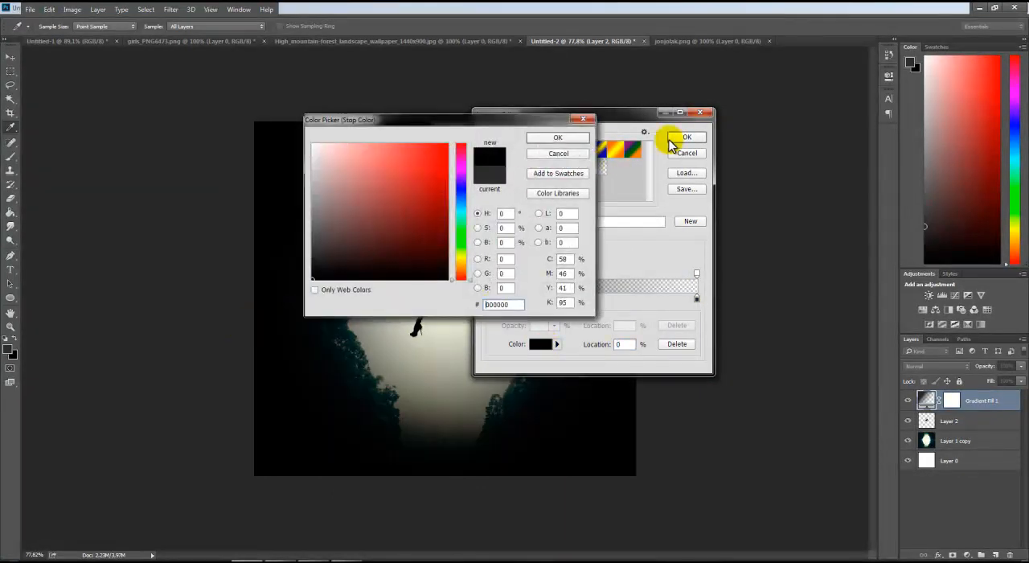
left_click(555, 138)
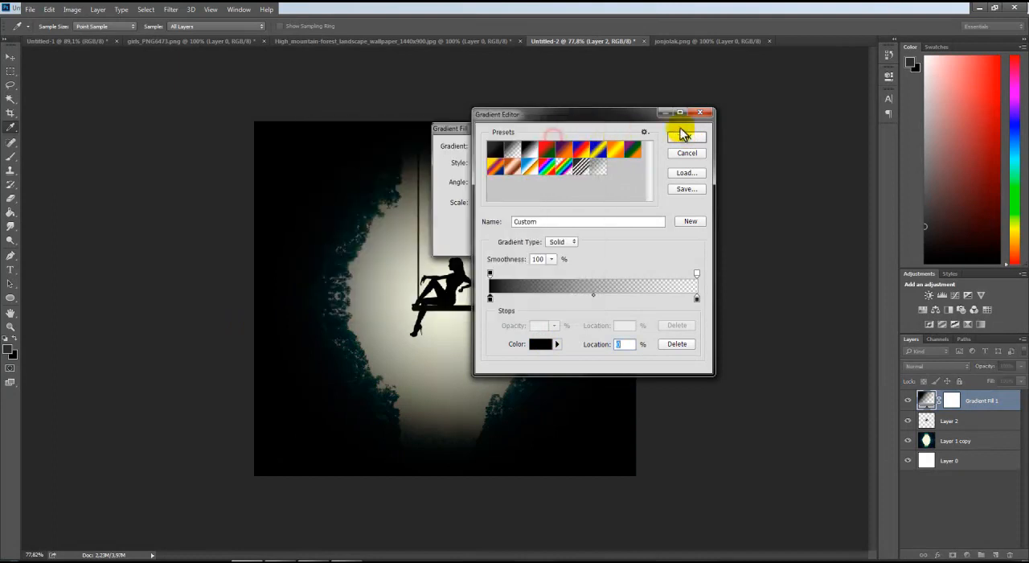
left_click(686, 137)
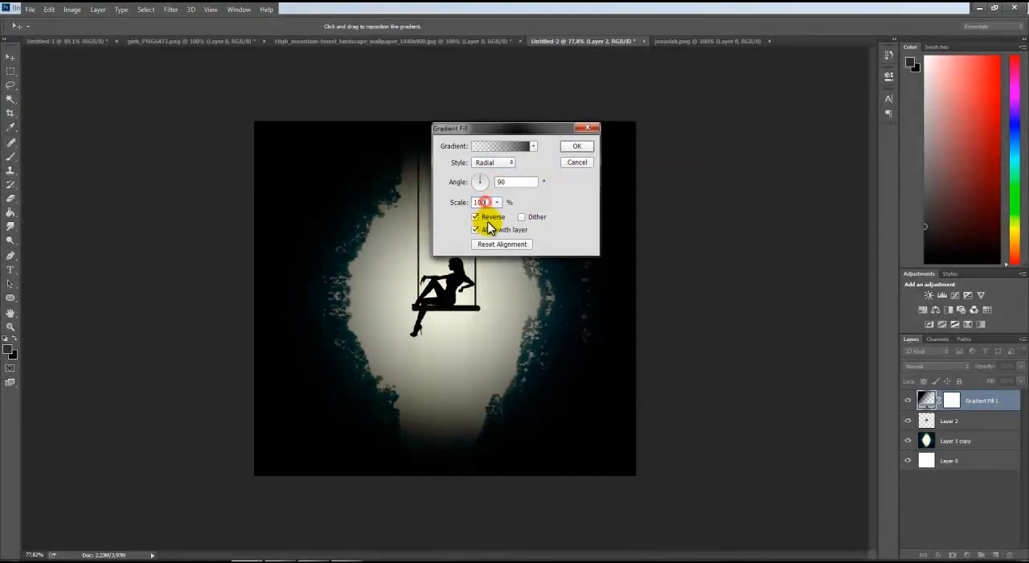
Set the gradient fill's scale to 180% and apply the fill so it darkens the canvas edges
type("1")
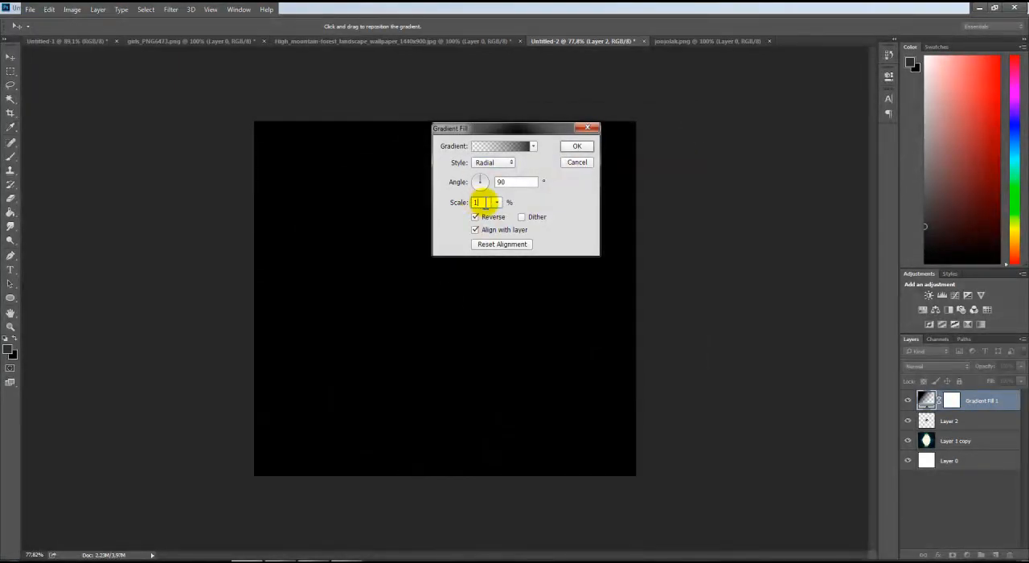
type("00")
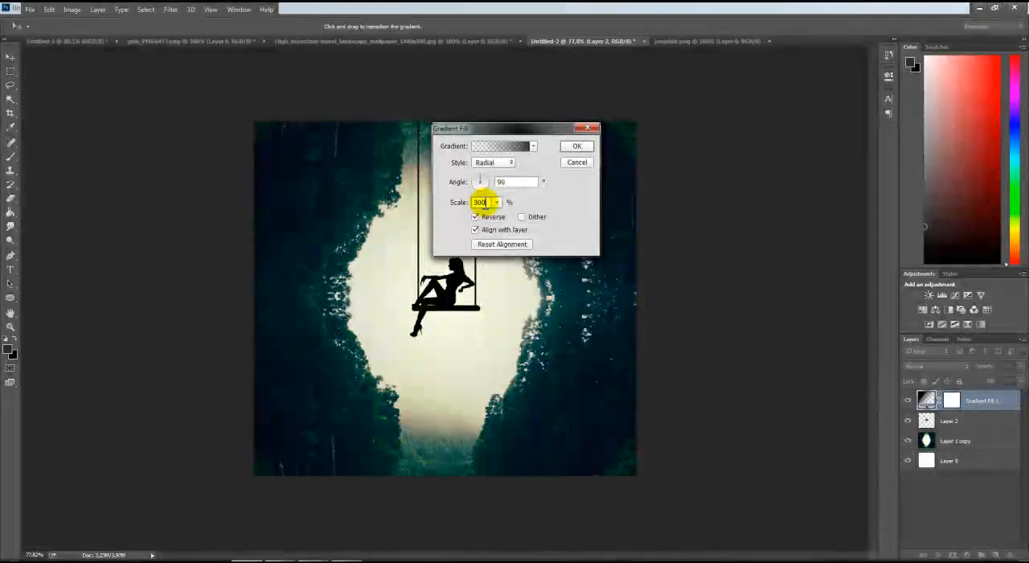
left_click(479, 202)
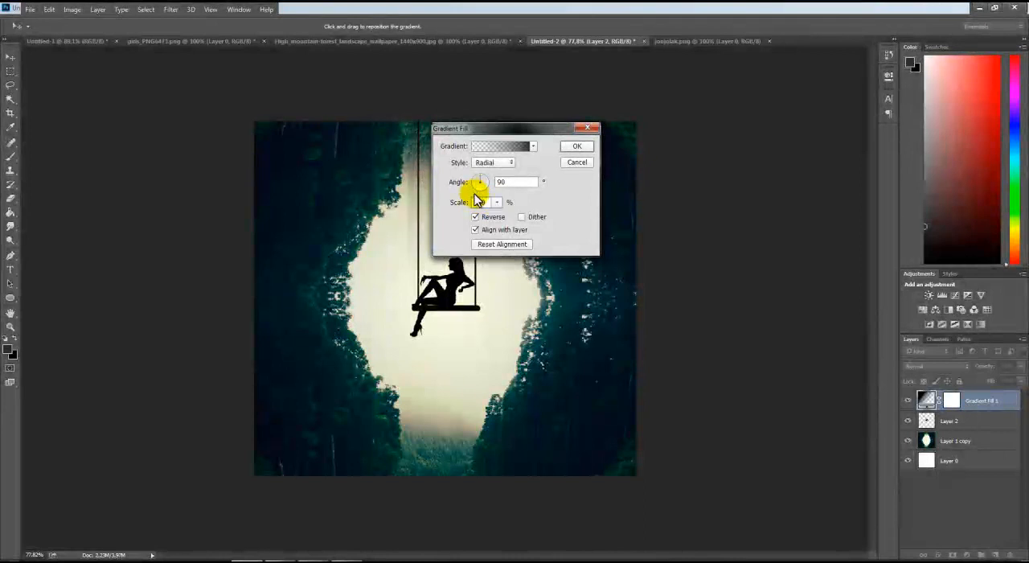
type("200")
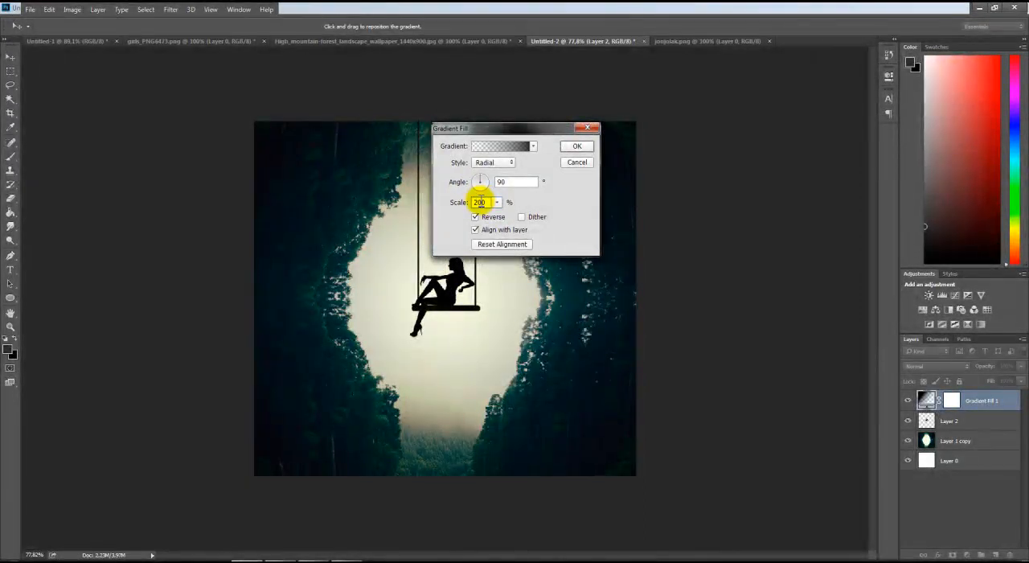
type("190")
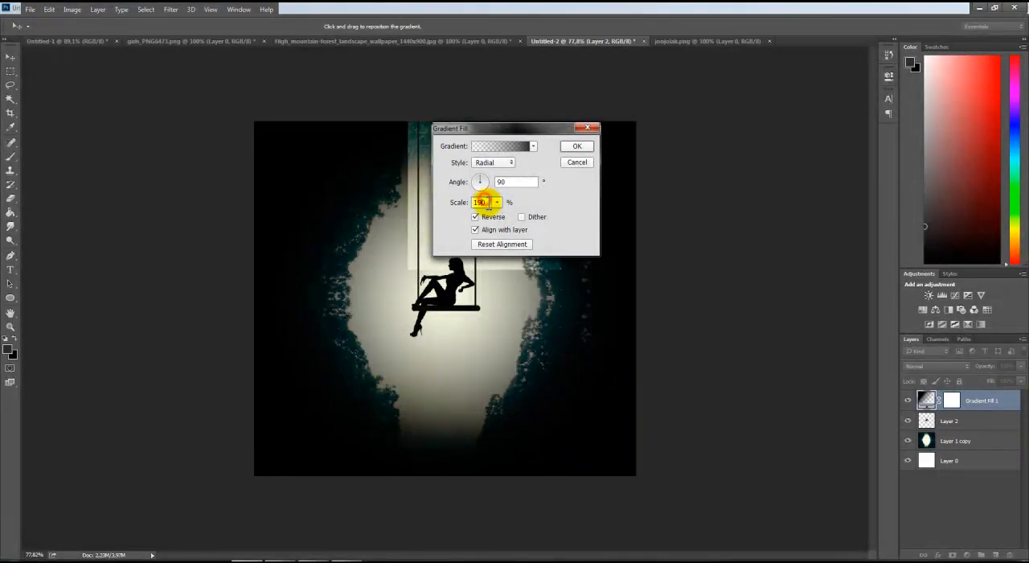
key("BackSpace")
key("Down")
key("Down")
key("Down")
key("Down")
key("Down")
key("Down")
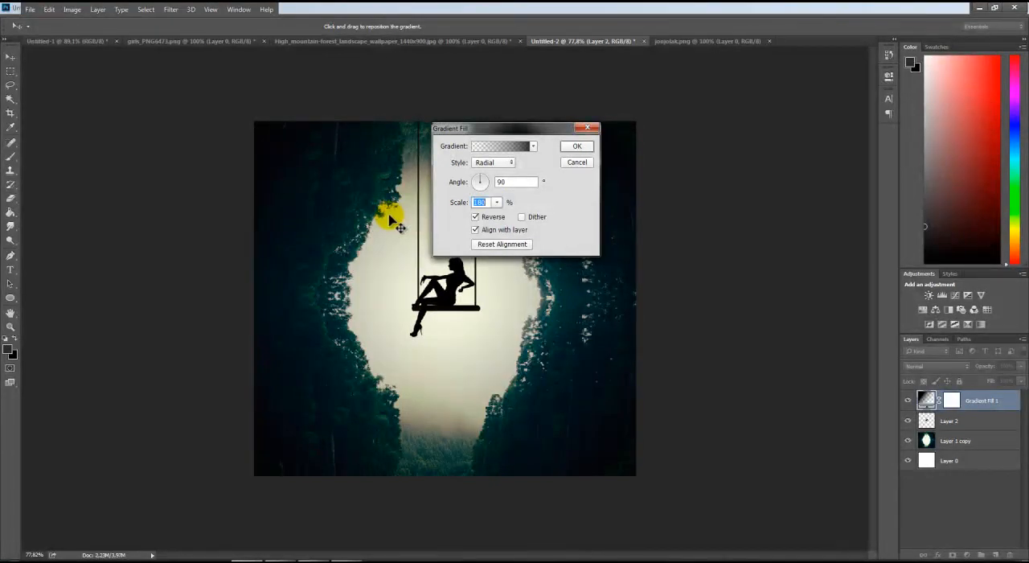
left_click(592, 146)
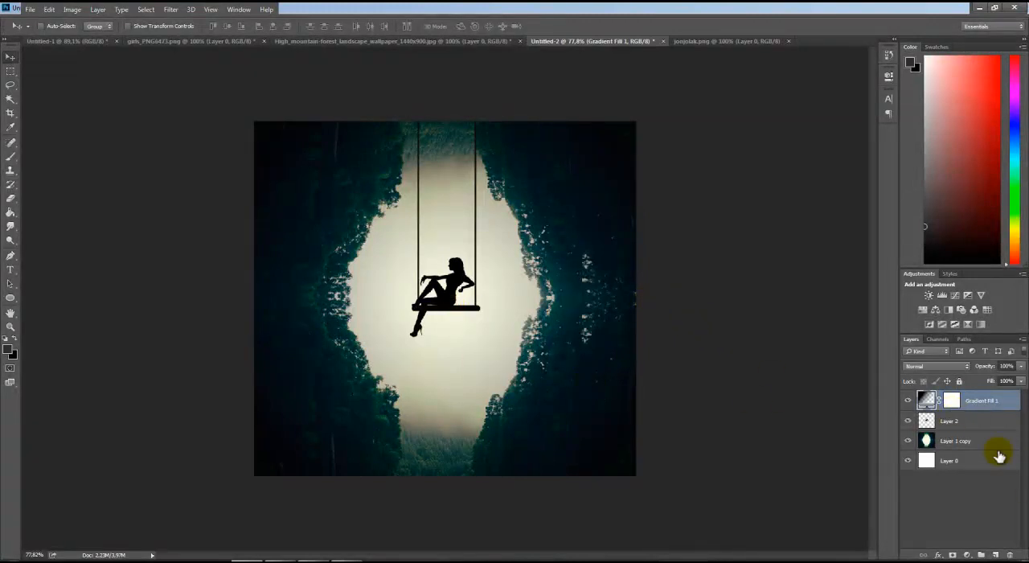
Clean up the bright spots and trunk streaks in the left forest area of Layer 1 copy with the Spot Healing Brush
left_click(935, 440)
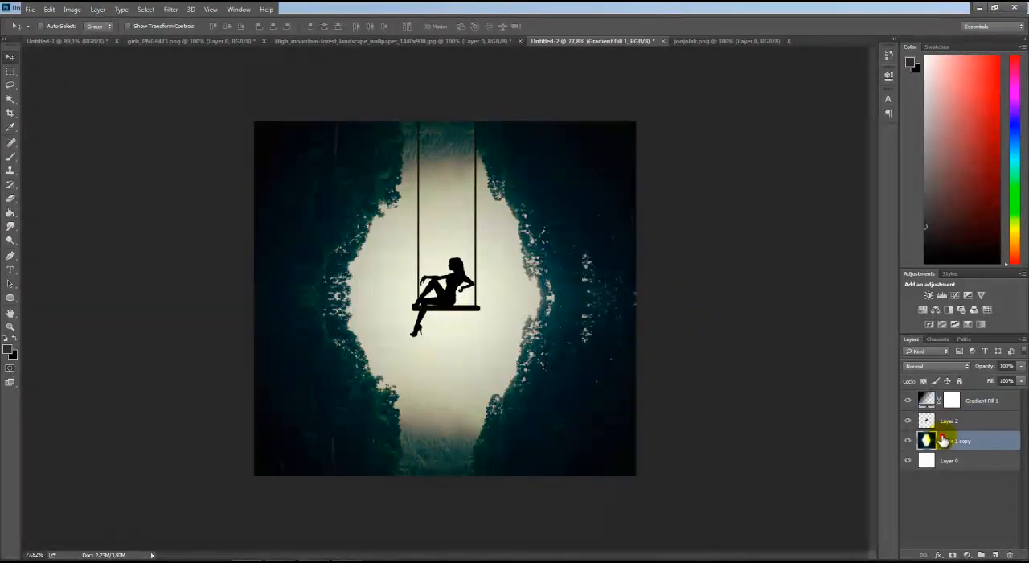
left_click(11, 142)
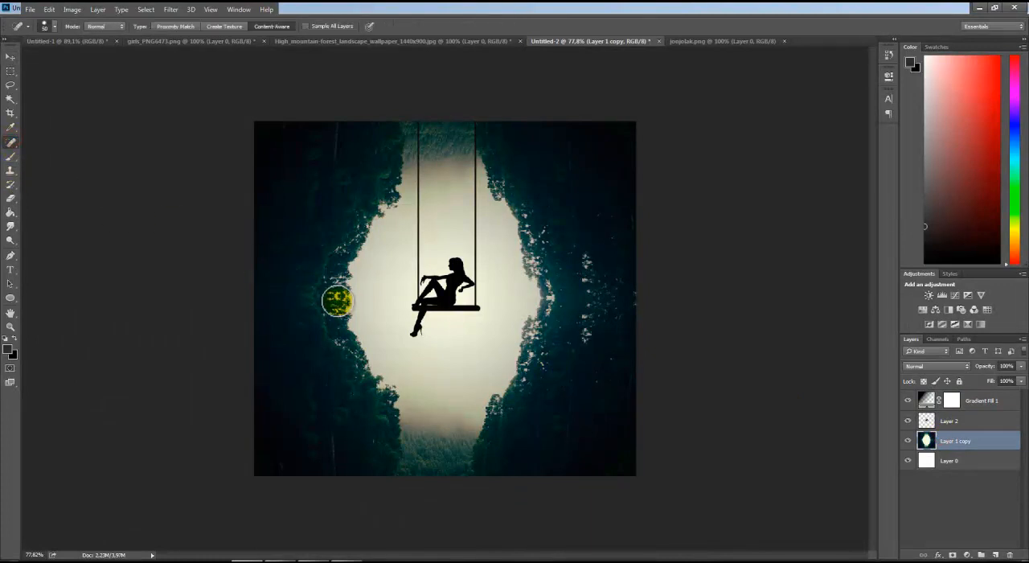
left_click_drag(338, 296, 270, 296)
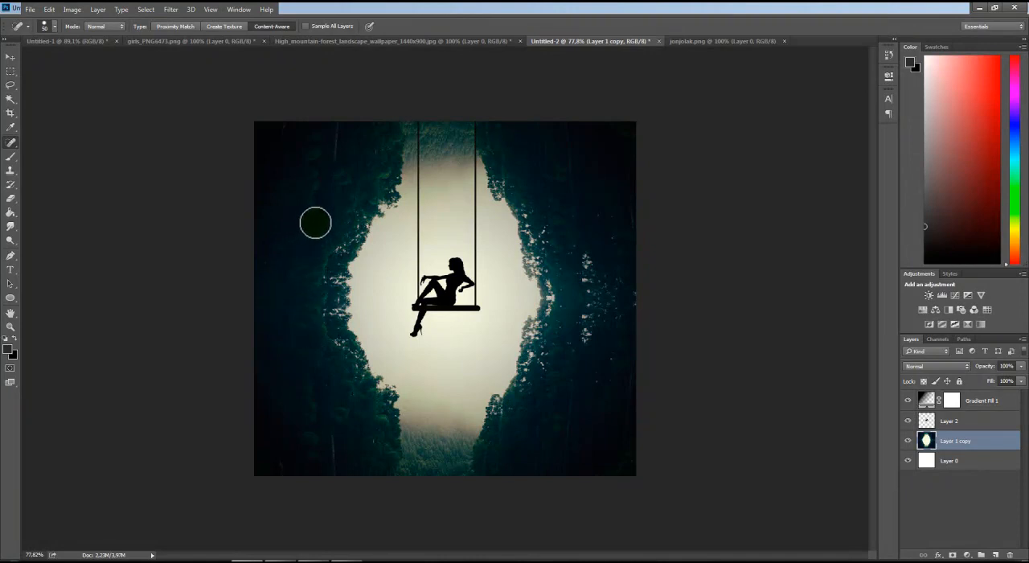
left_click_drag(338, 123, 330, 173)
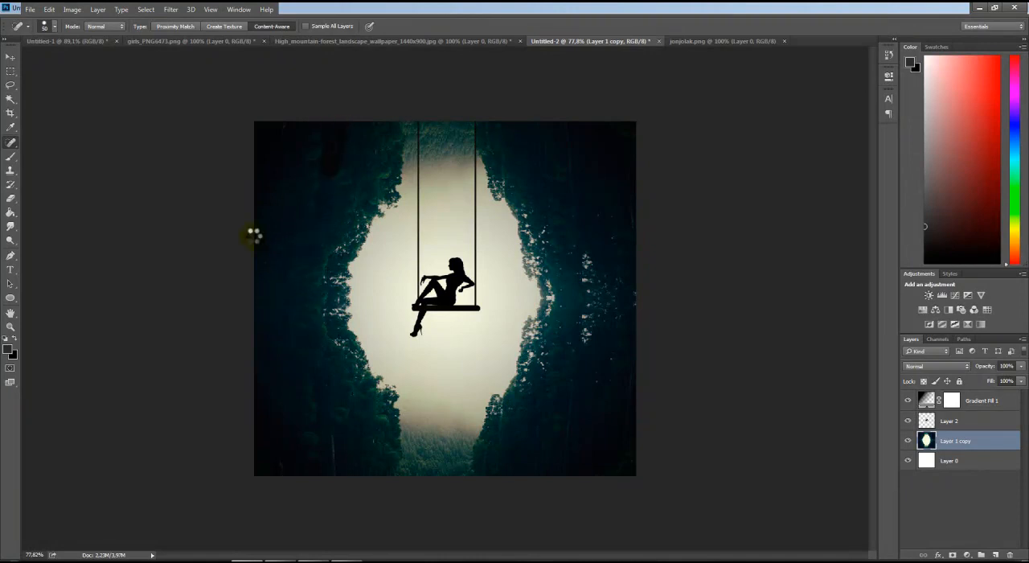
left_click(278, 131)
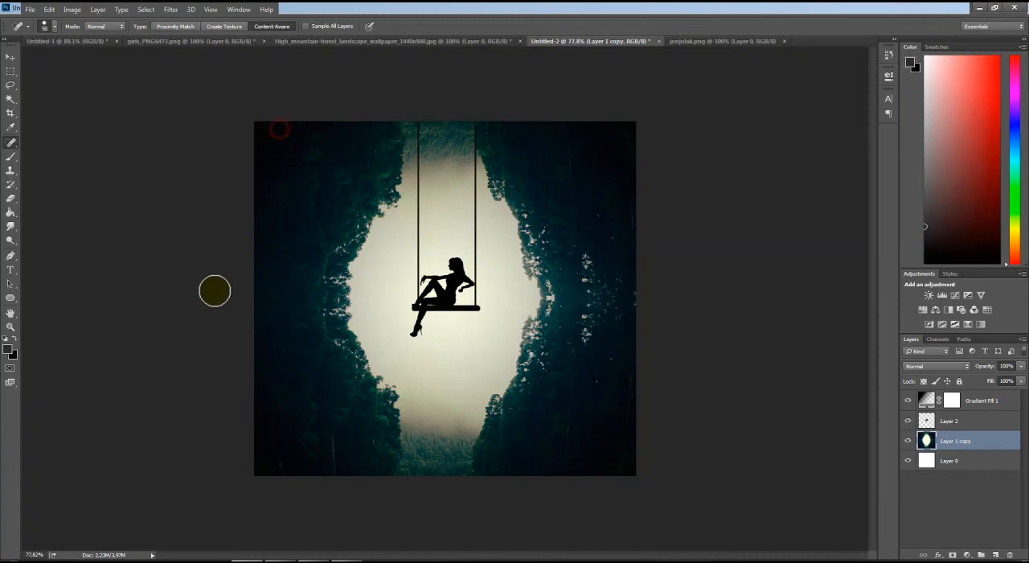
left_click(278, 462)
left_click_drag(328, 475, 324, 377)
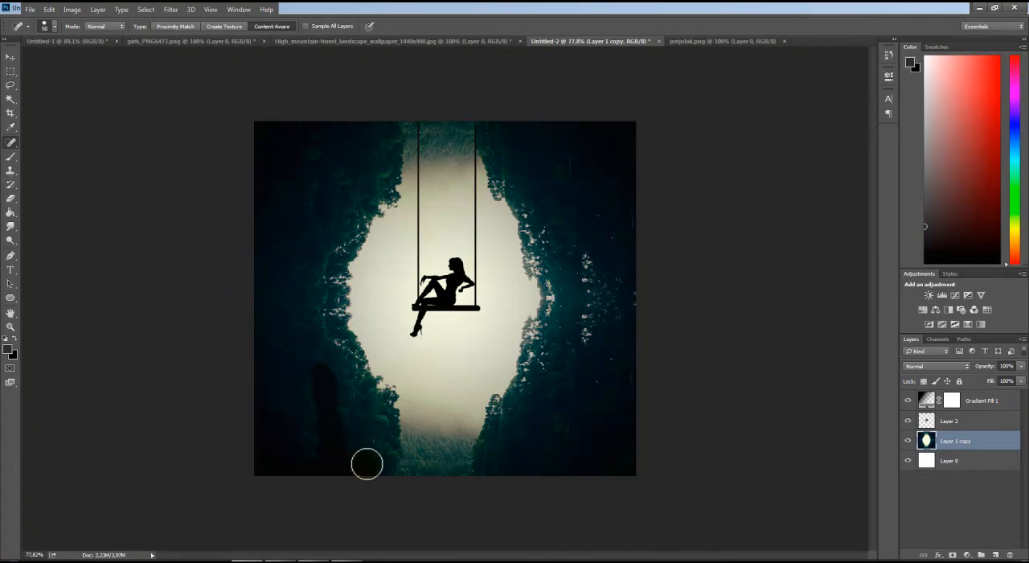
left_click(349, 400)
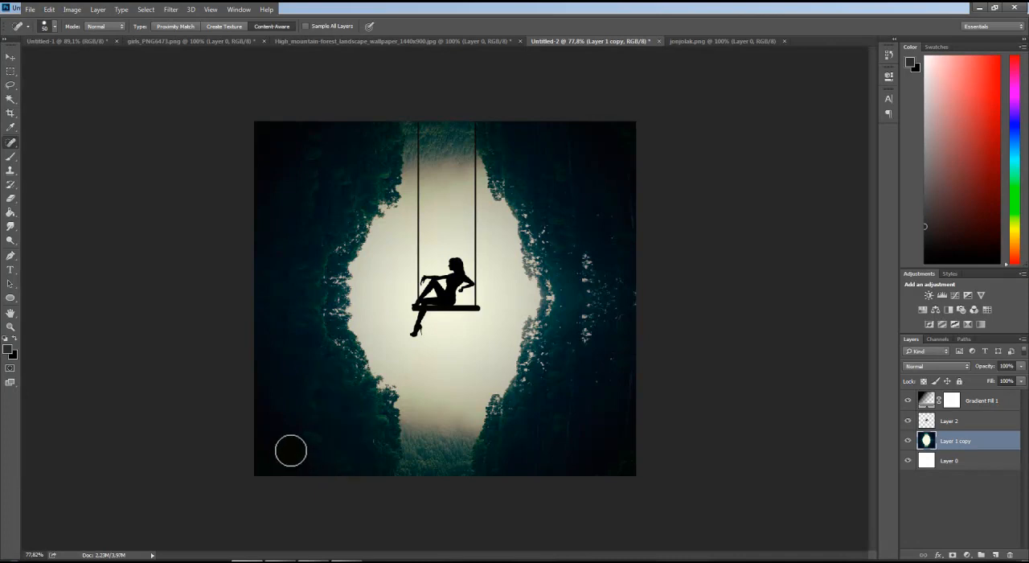
left_click_drag(297, 365, 309, 459)
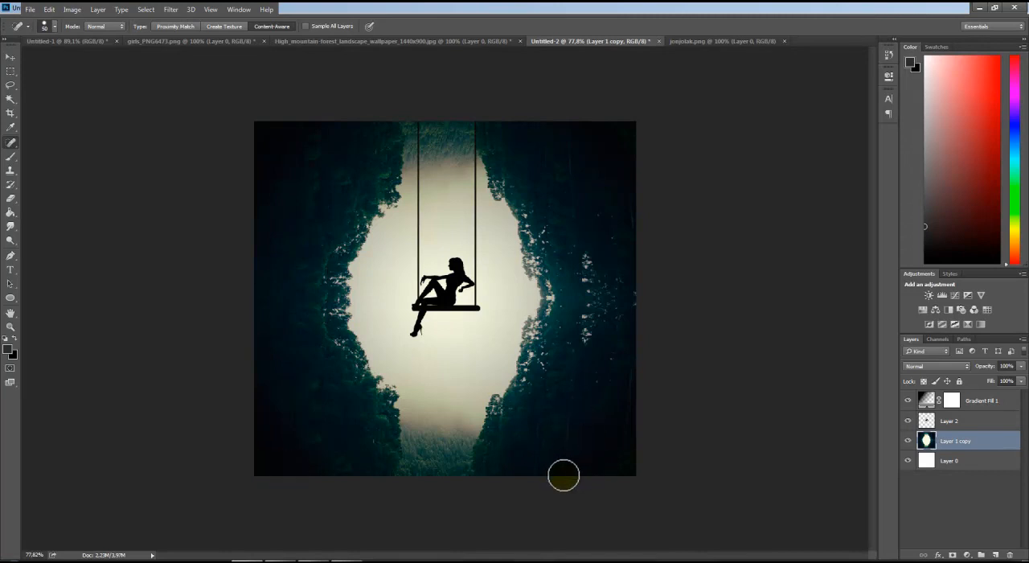
Heal the light specks across the right forest area and smooth the tree edge along the left side of the opening
mouse_move(500, 123)
left_mouse_down()
mouse_move(625, 134)
mouse_move(528, 140)
mouse_move(624, 155)
mouse_move(541, 151)
mouse_move(633, 175)
mouse_move(562, 171)
mouse_move(636, 208)
mouse_move(553, 175)
mouse_move(637, 230)
mouse_move(579, 210)
mouse_move(635, 230)
left_mouse_up()
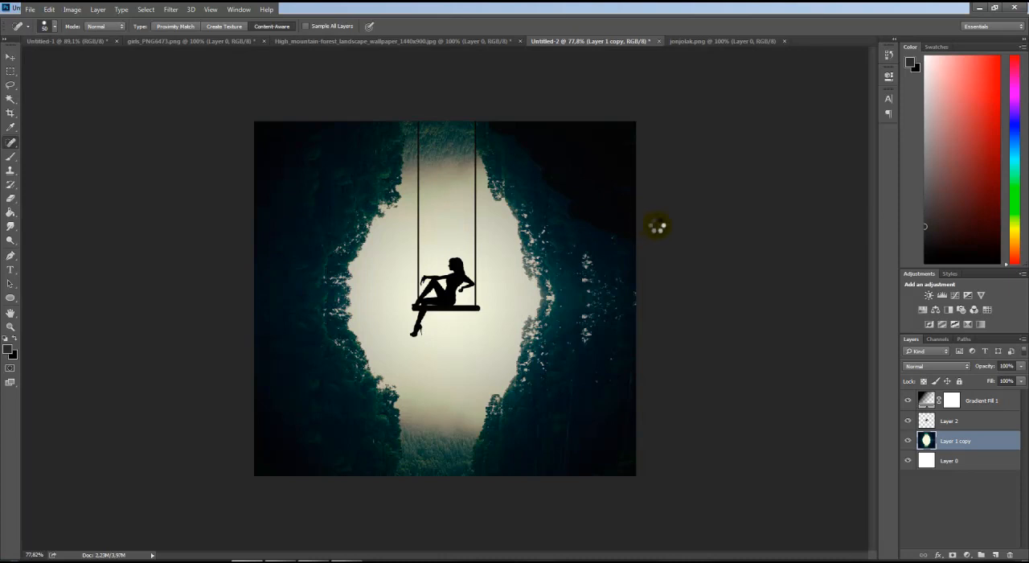
mouse_move(662, 295)
left_mouse_down()
mouse_move(557, 292)
mouse_move(562, 370)
mouse_move(618, 294)
mouse_move(585, 263)
mouse_move(627, 287)
mouse_move(602, 317)
mouse_move(605, 336)
left_mouse_up()
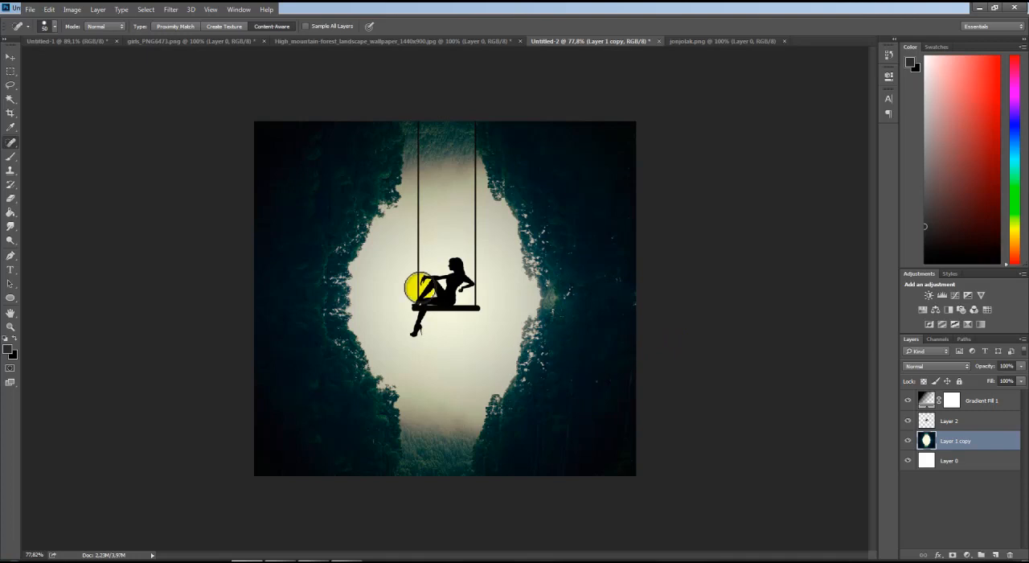
mouse_move(338, 285)
left_mouse_down()
mouse_move(327, 289)
mouse_move(345, 250)
mouse_move(328, 324)
left_mouse_up()
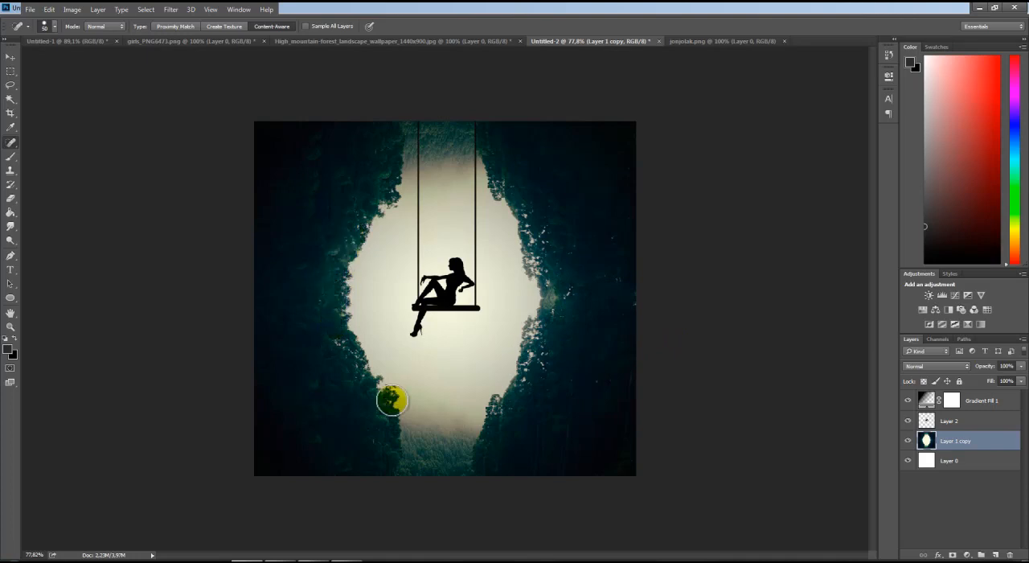
mouse_move(329, 340)
left_mouse_down()
mouse_move(360, 385)
mouse_move(388, 394)
left_mouse_up()
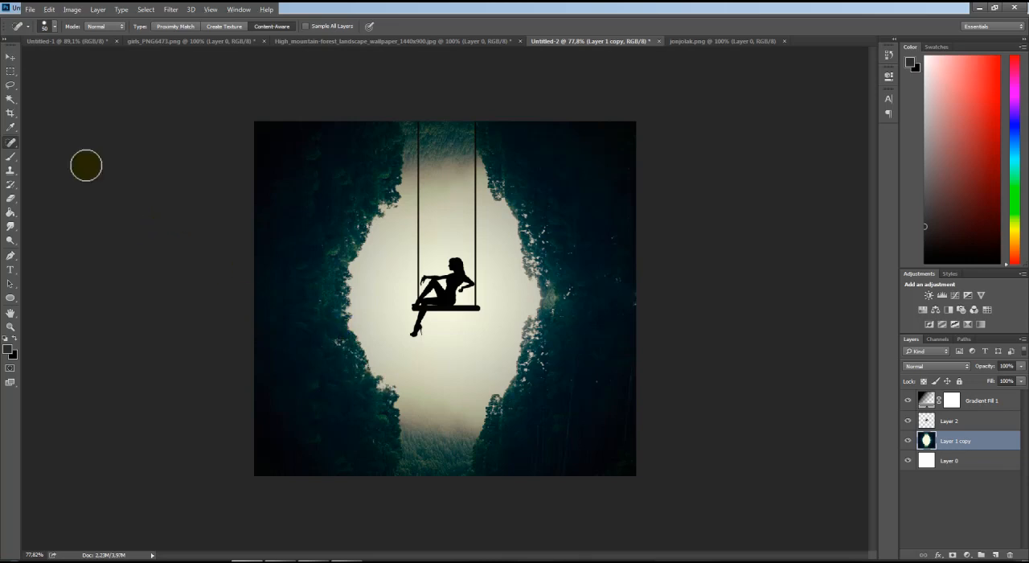
left_click(10, 58)
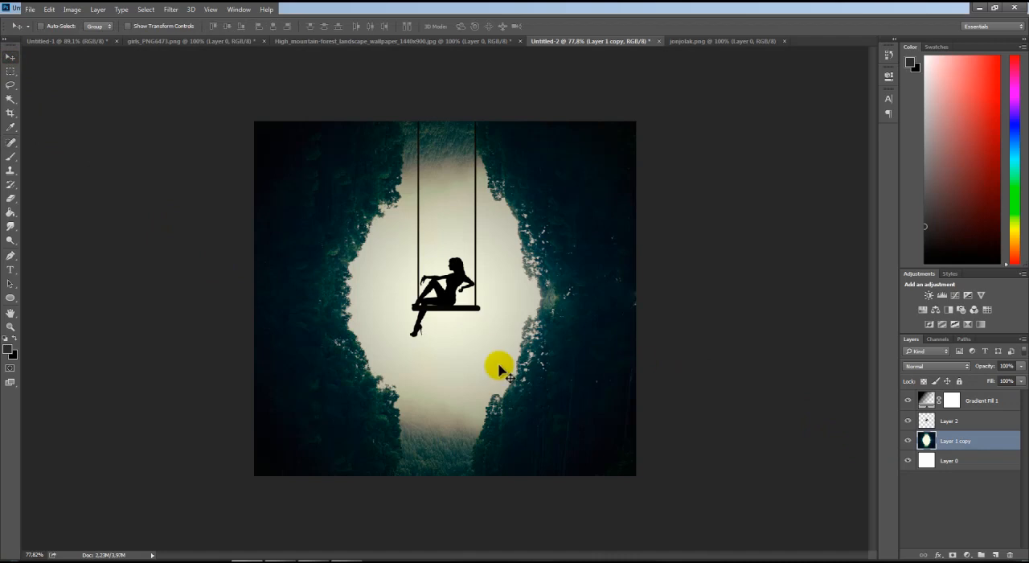
Set up the Brush with the perched bird tip at about 36 px and a black foreground colour
left_click(10, 158)
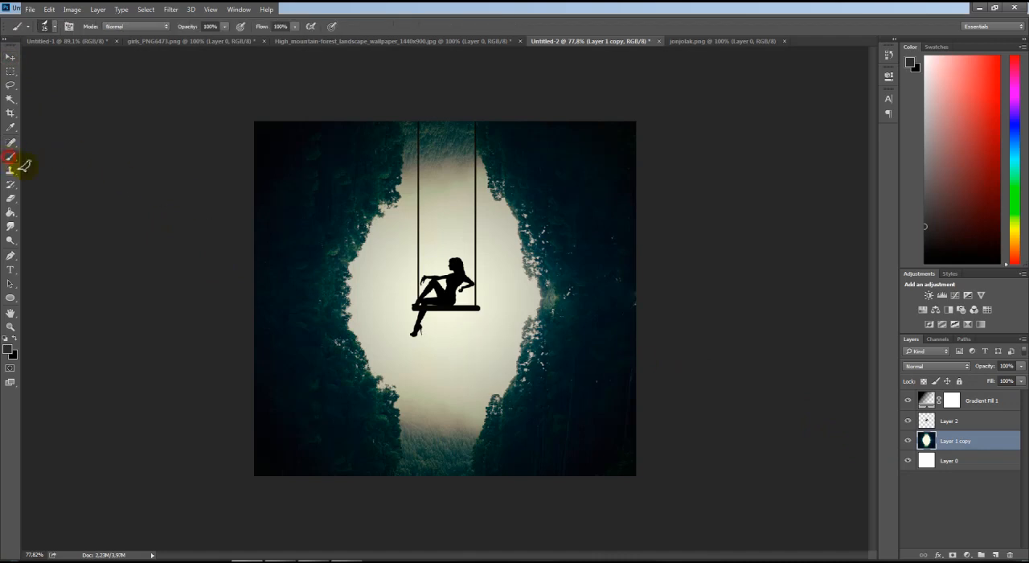
left_click(53, 28)
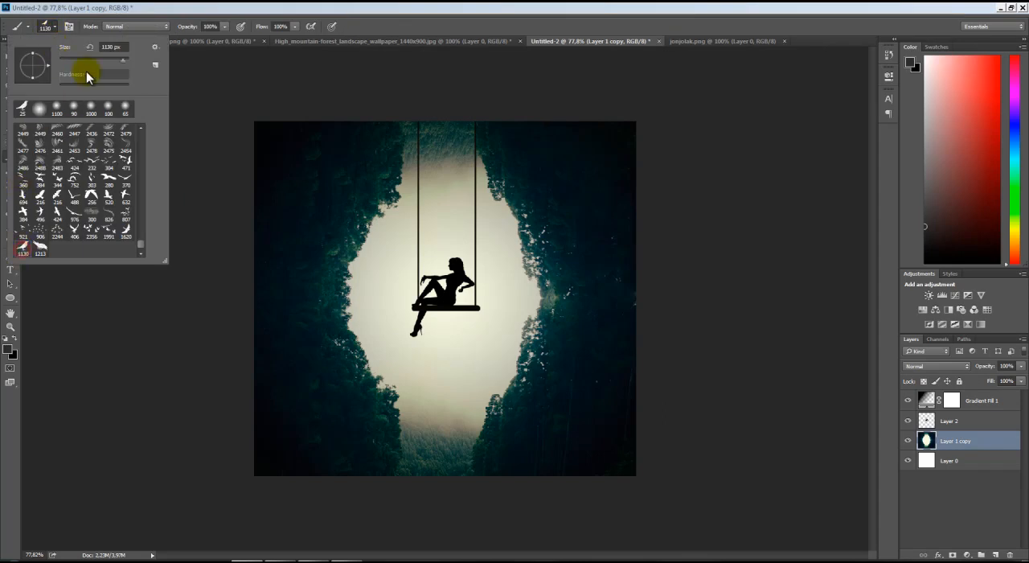
left_click_drag(120, 61, 82, 62)
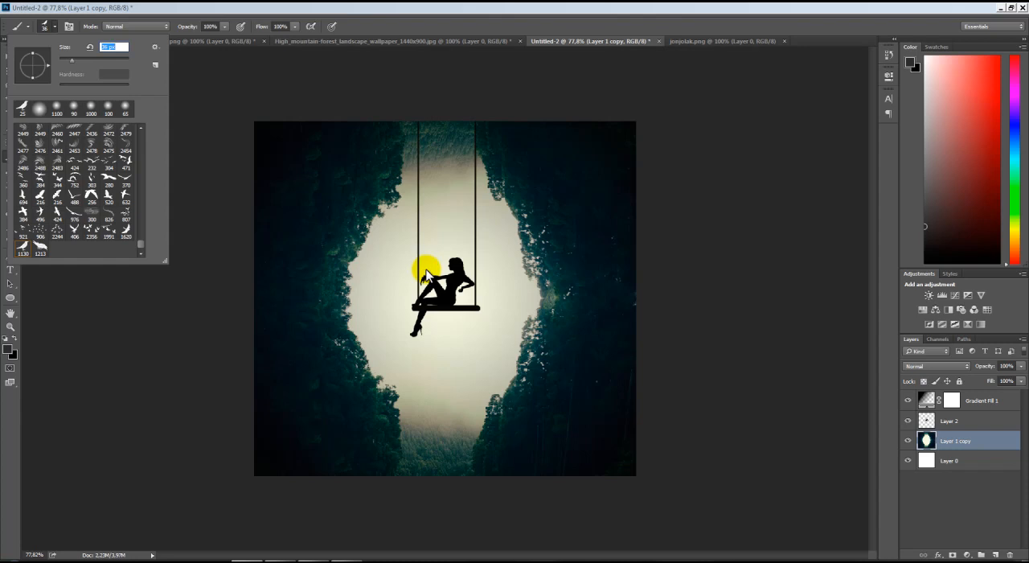
left_click(10, 320)
left_click(47, 26)
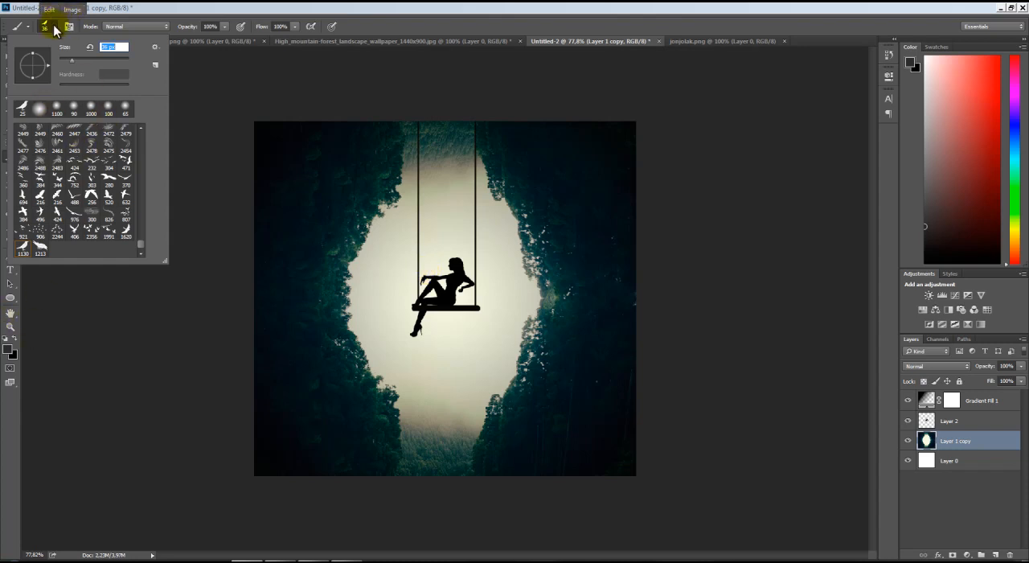
left_click(8, 346)
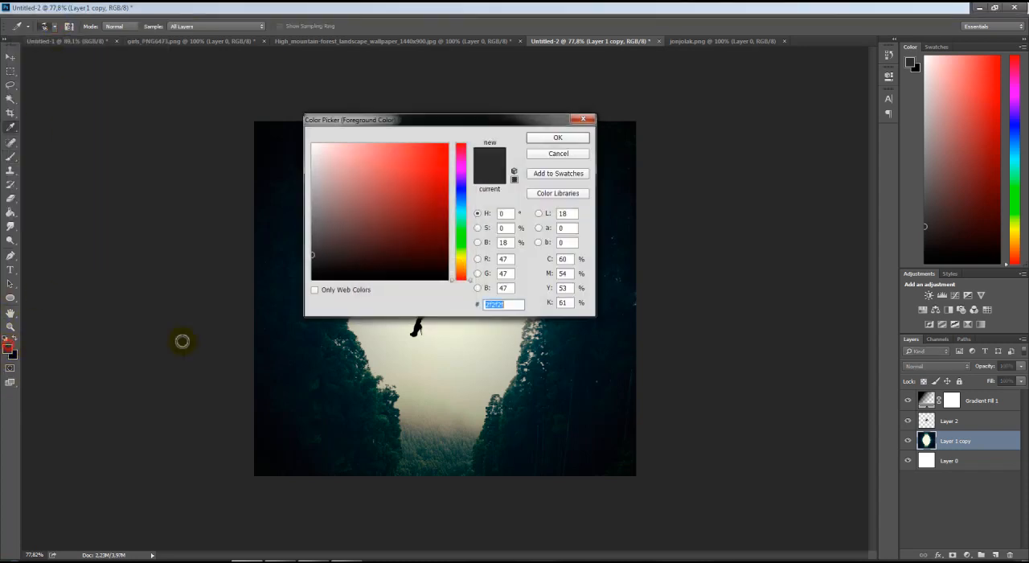
left_click(535, 139)
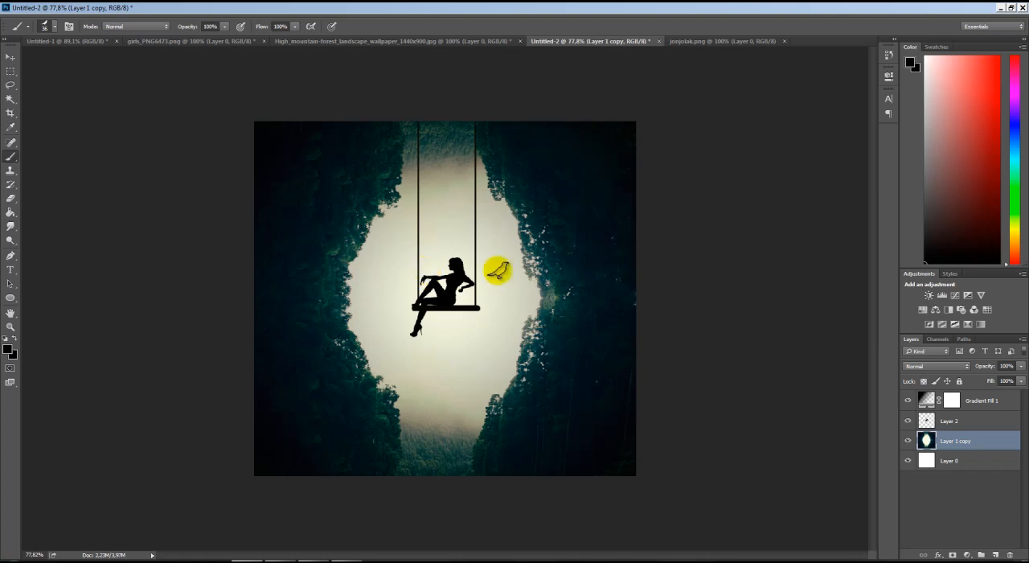
Add a new layer above the swing layer and stamp one bird on the woman's outstretched arm
left_click(996, 554)
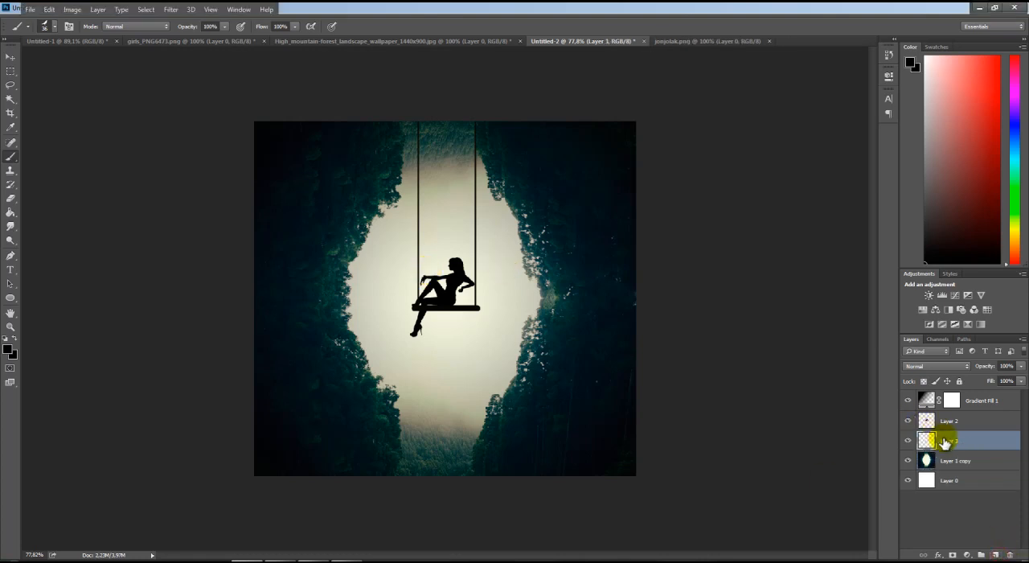
left_click_drag(959, 441, 950, 413)
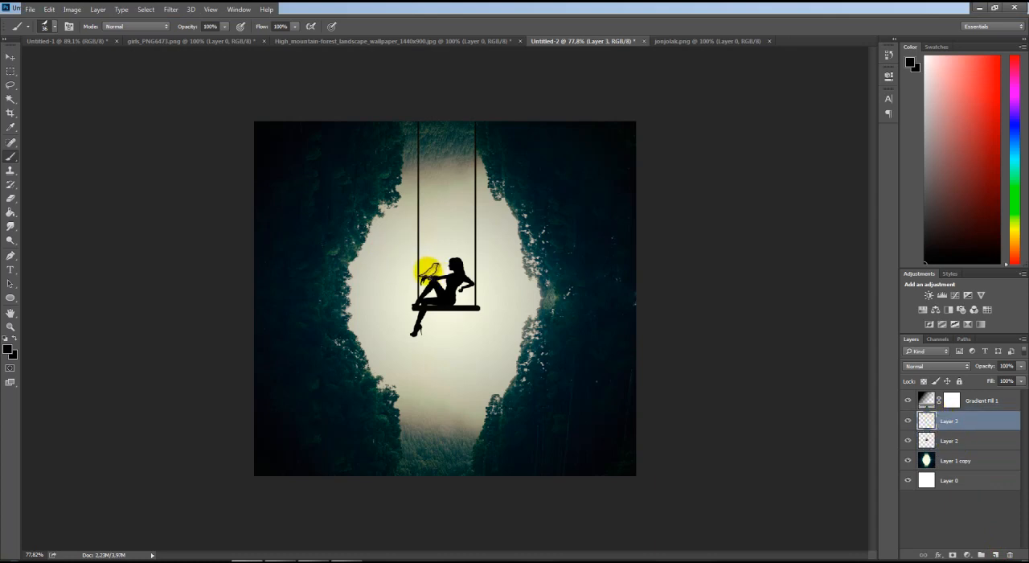
left_click(428, 272)
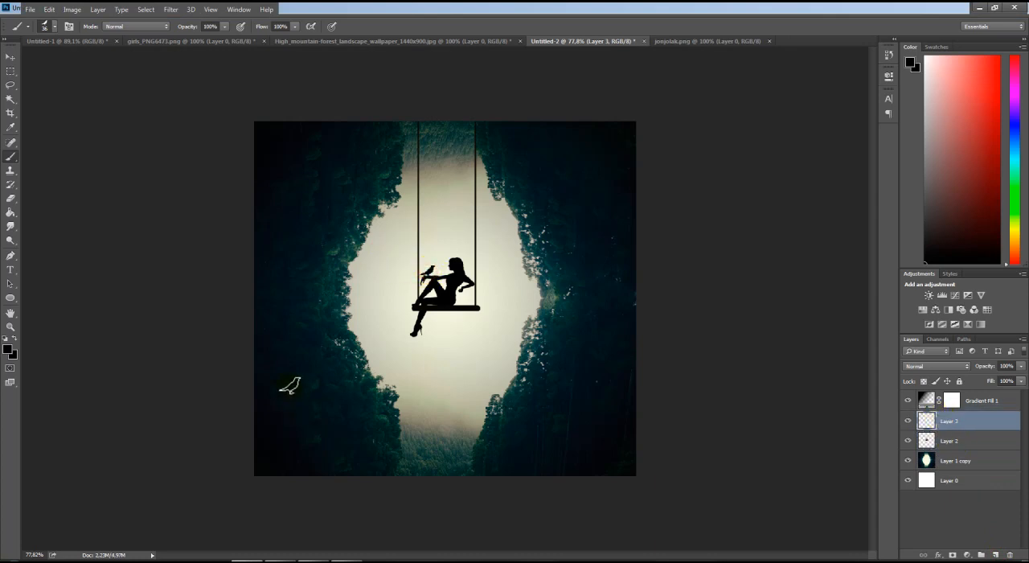
left_click(9, 58)
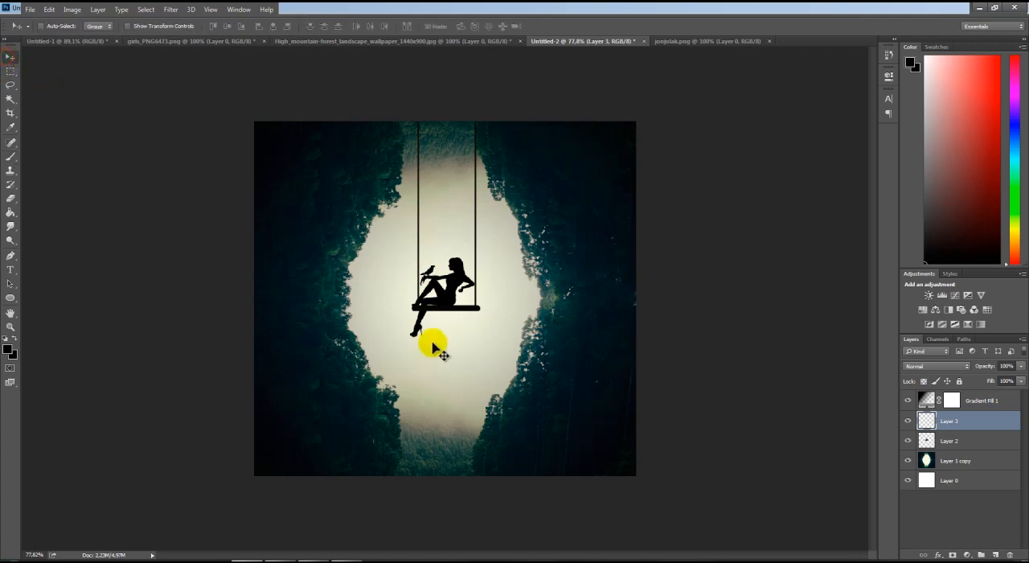
left_click(1005, 489)
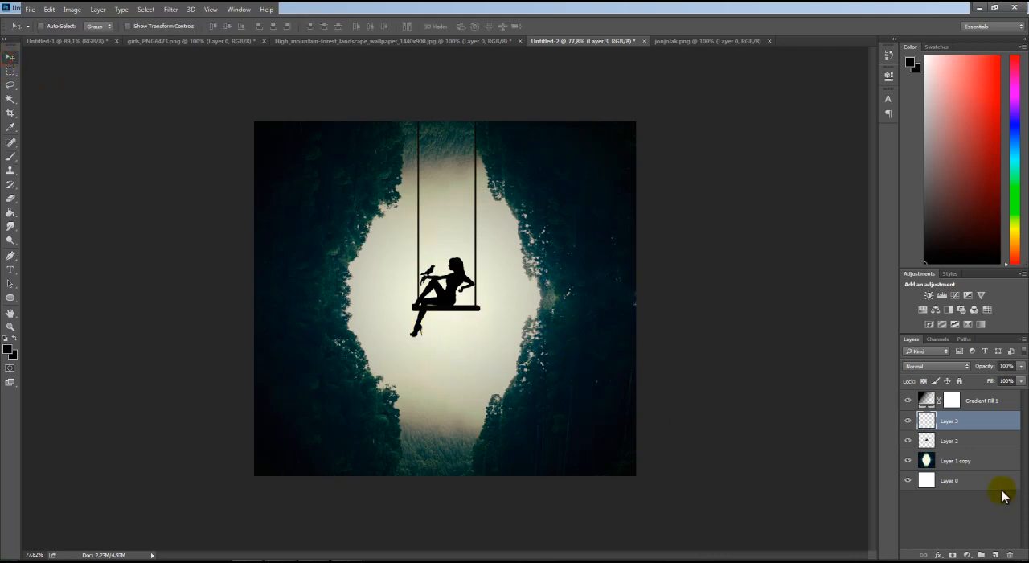
Start a black text layer below the swing with the first line PHOTOSHOP
left_click(11, 269)
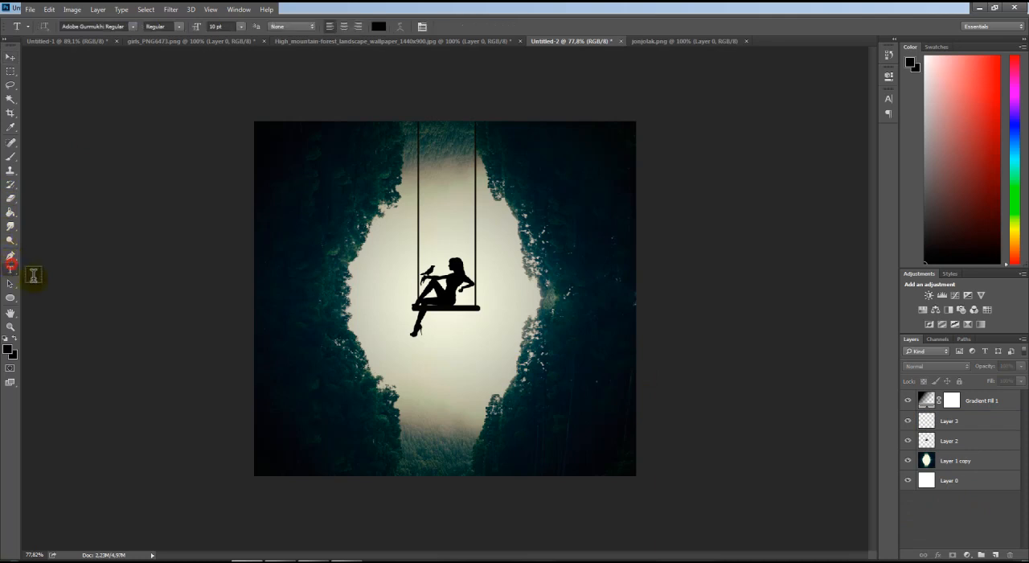
left_click(320, 362)
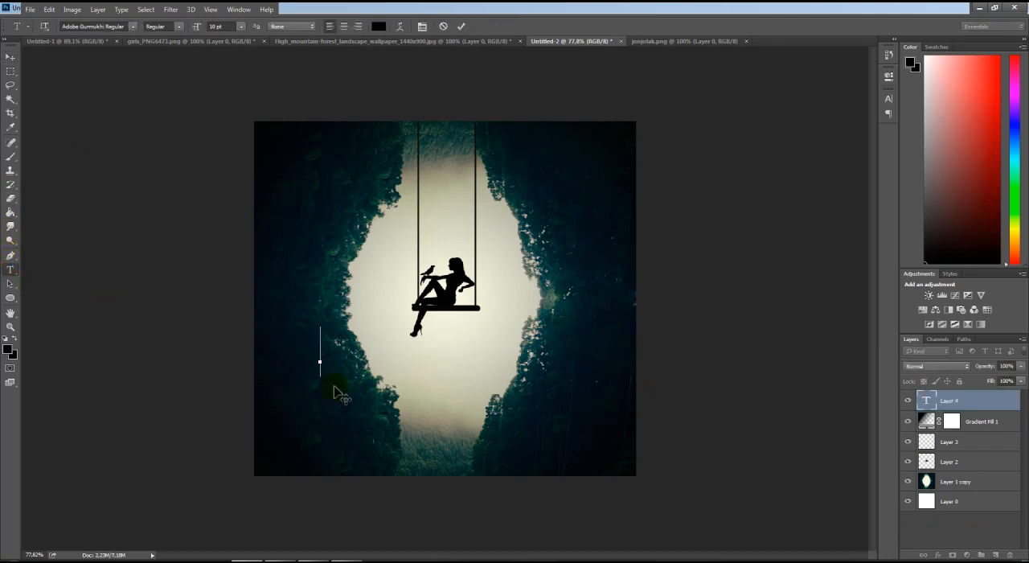
type("PHOTOSHOP")
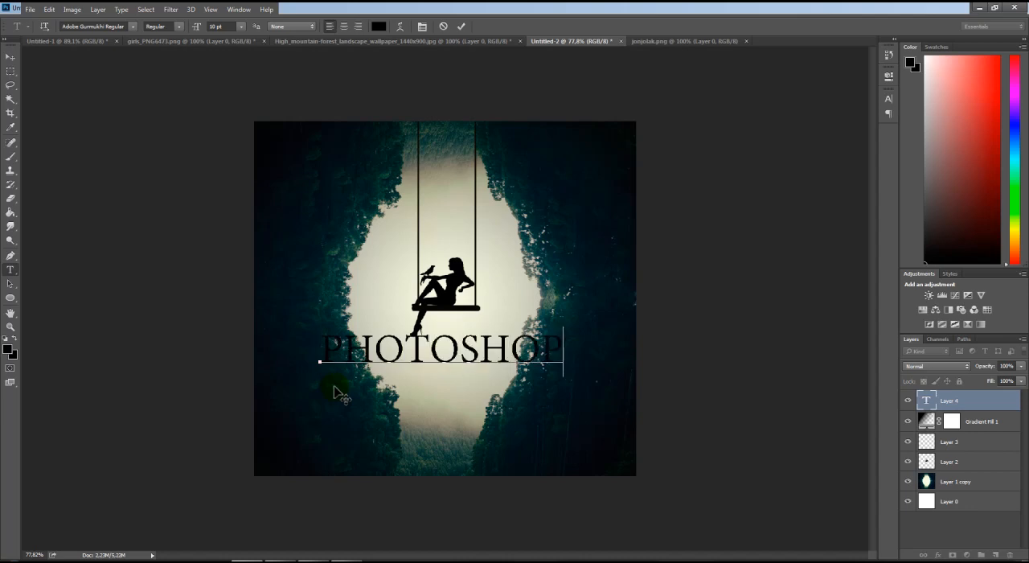
Add a second text line reading CC (2014), indented beneath PHOTOSHOP
key("Return")
type("CC(")
key("BackSpace")
type("(2014)")
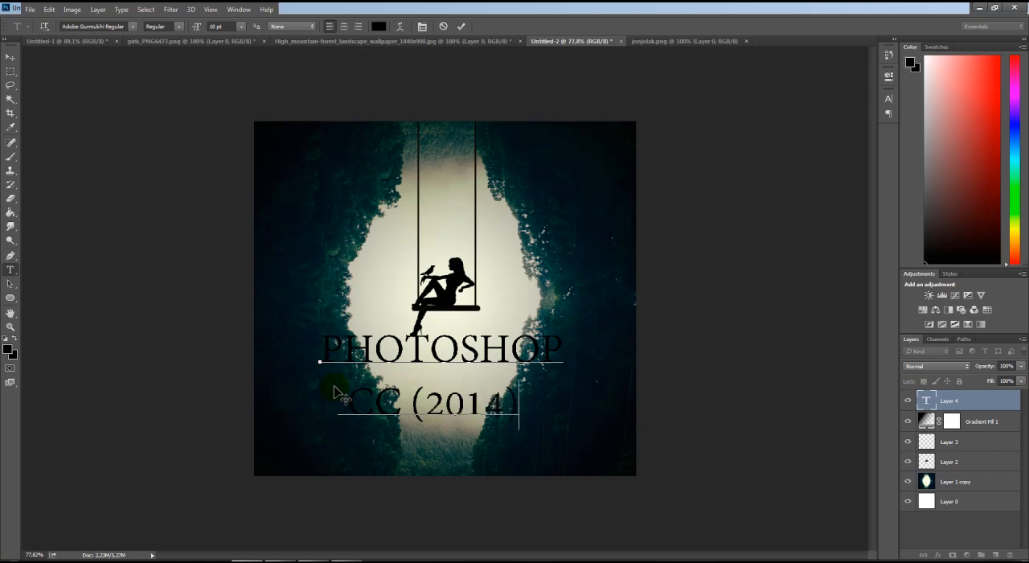
key("BackSpace")
key("BackSpace")
key("BackSpace")
key("BackSpace")
key("BackSpace")
key("BackSpace")
key("BackSpace")
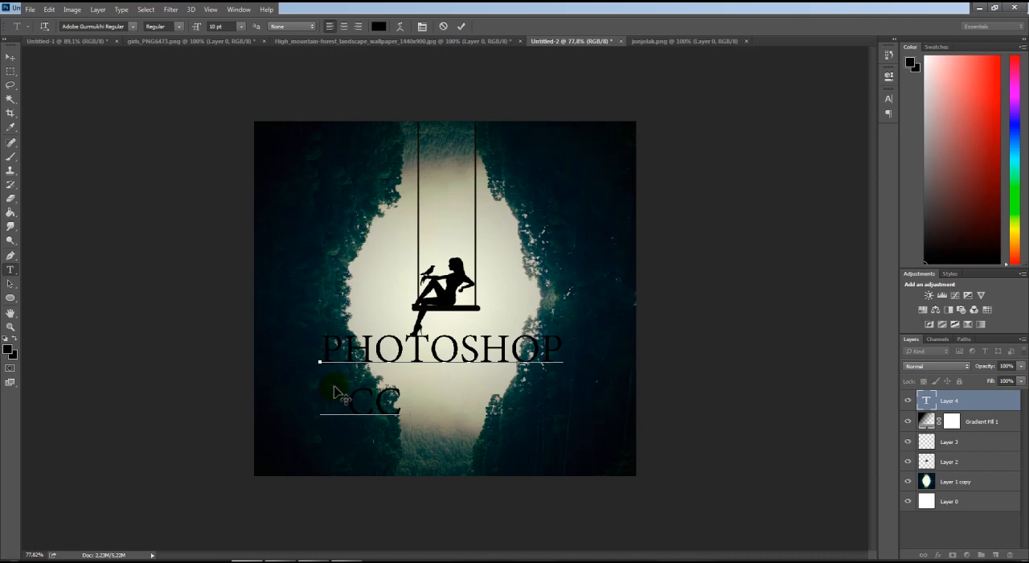
type("(2014)")
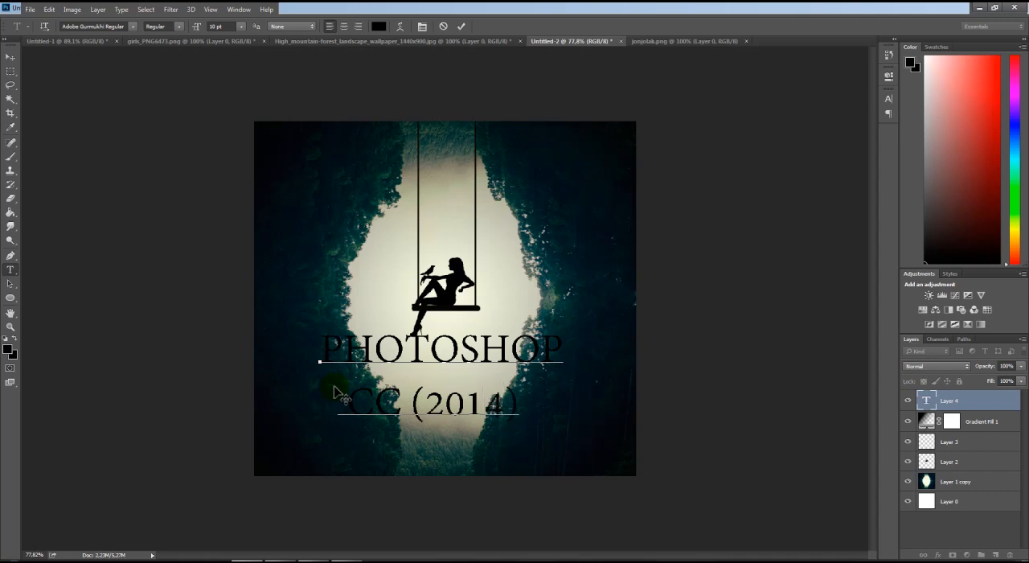
Shrink the text to about 3.54 pt just below the swing, and change its year to 2019
key("ctrl")
left_click_drag(321, 329, 398, 366)
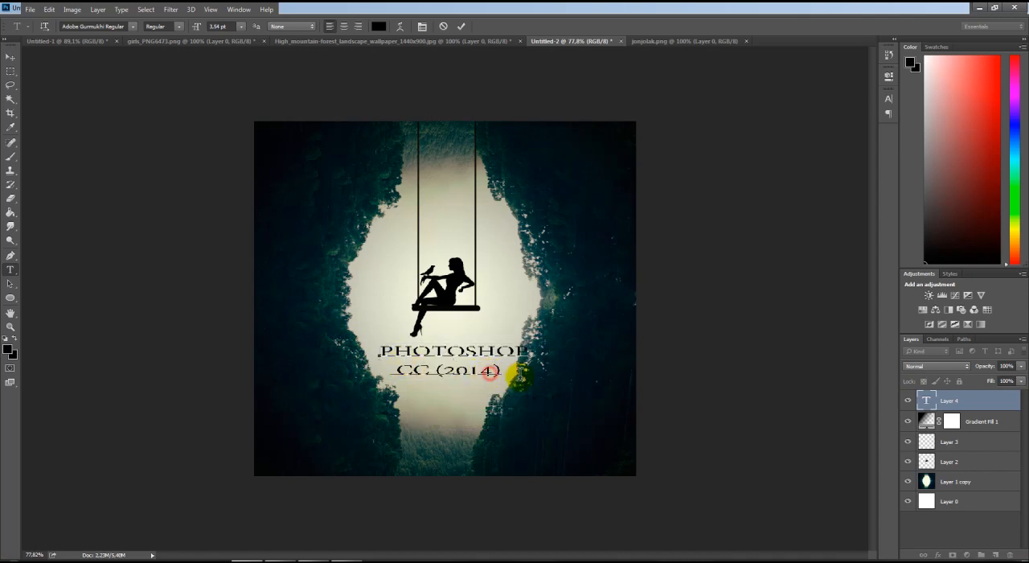
type("9")
left_click_drag(461, 370, 453, 361)
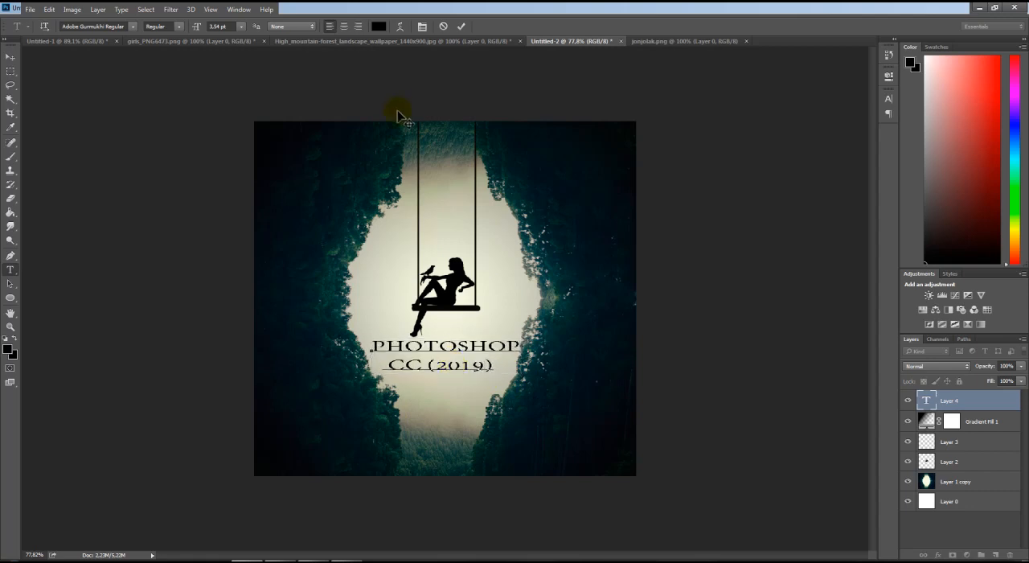
left_click(462, 26)
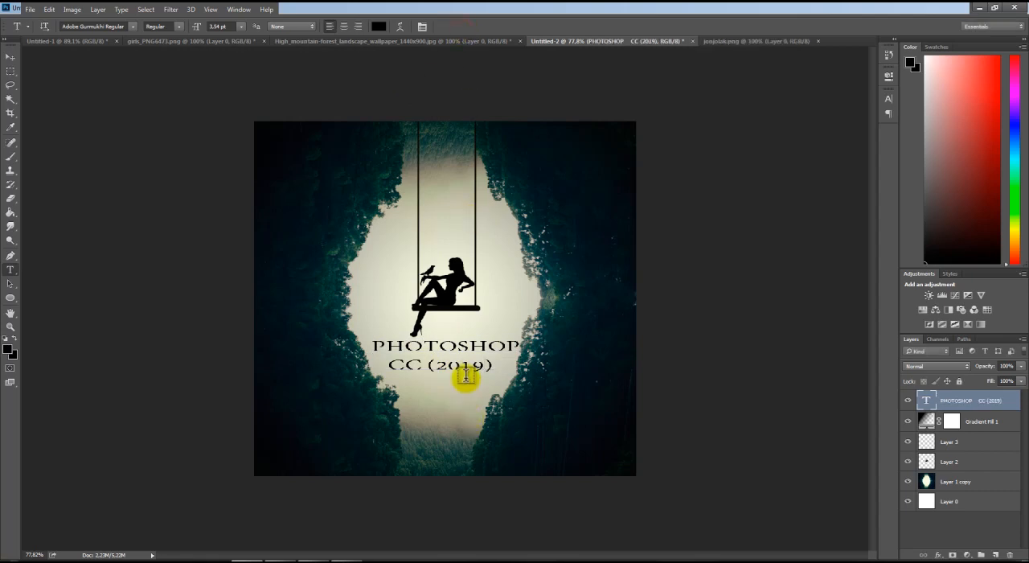
left_click(10, 57)
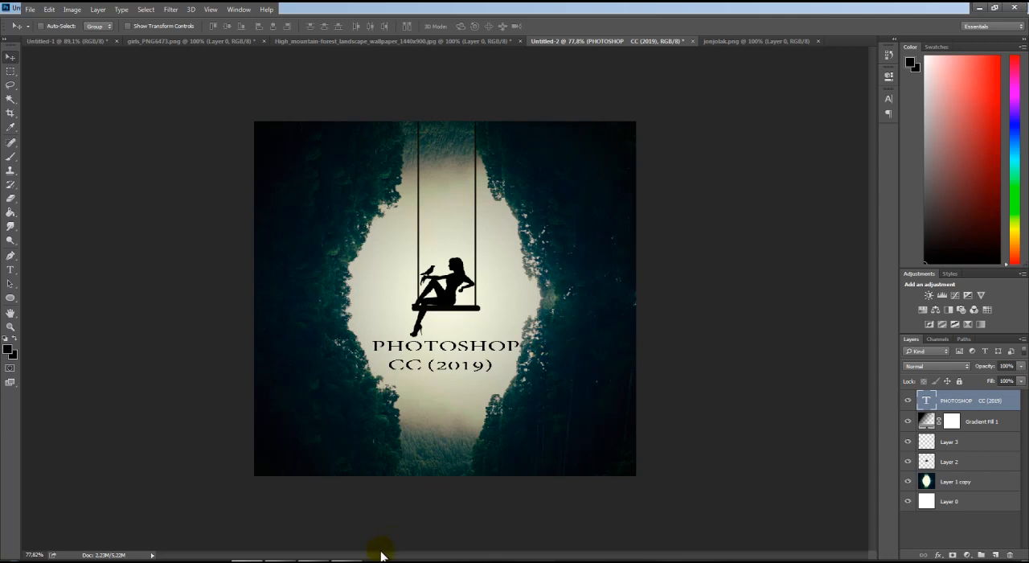
left_click(250, 561)
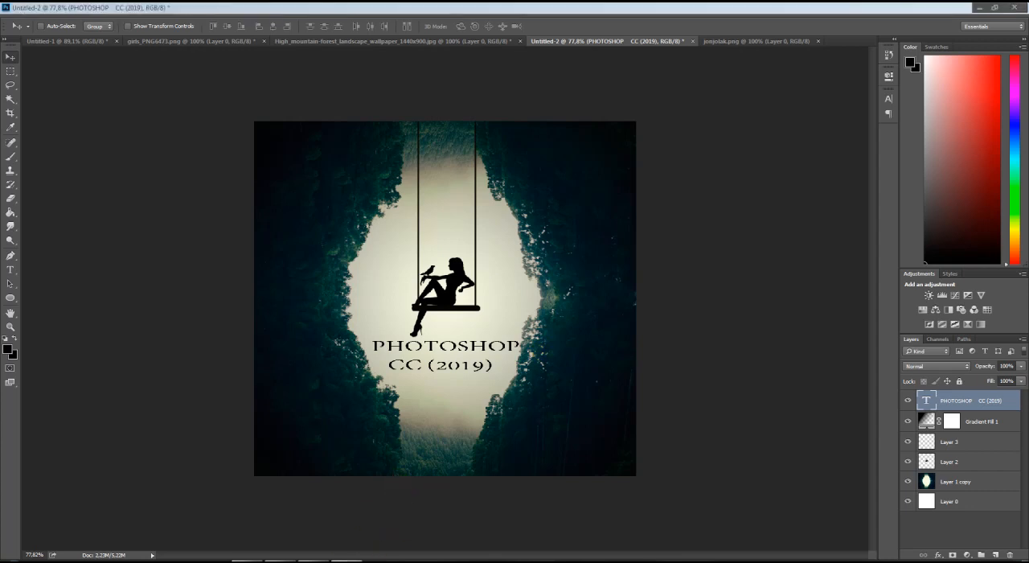